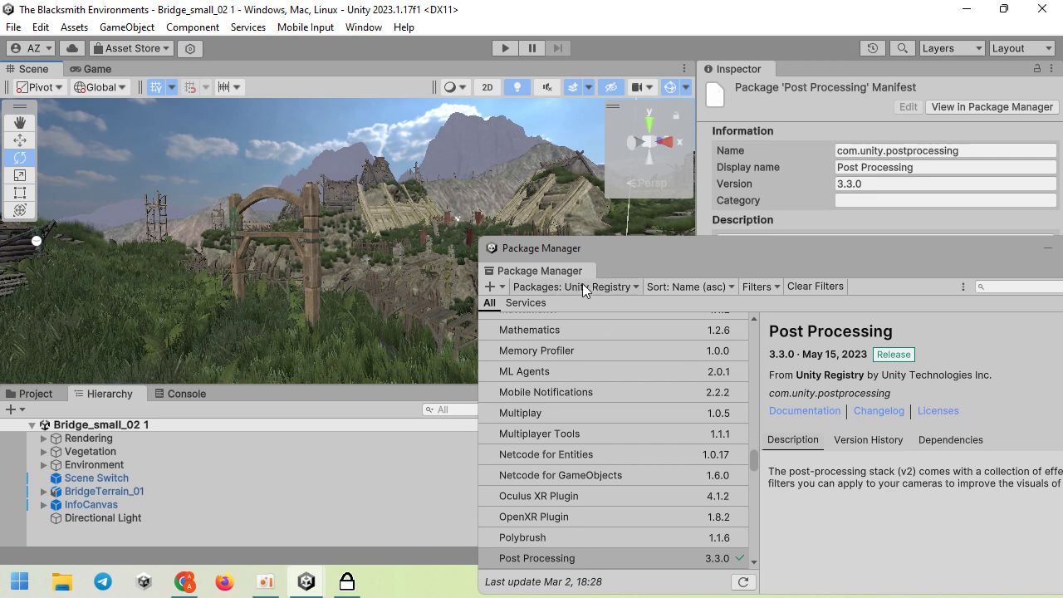
- Close the Package Manager window, check the console for messages, and return to the project's assets
left_click(38, 394)
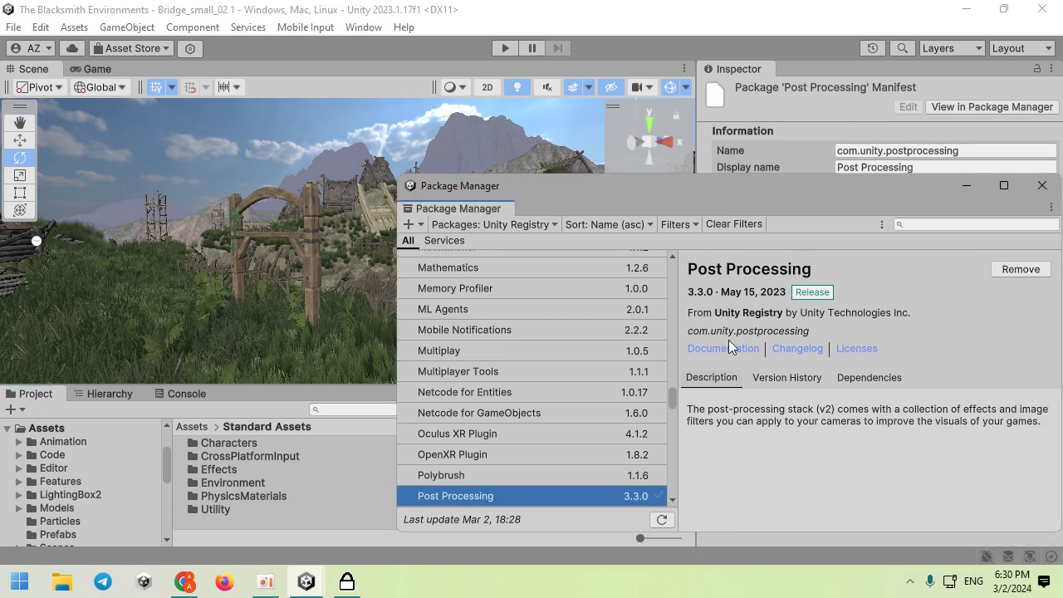
left_click_drag(720, 204, 507, 186)
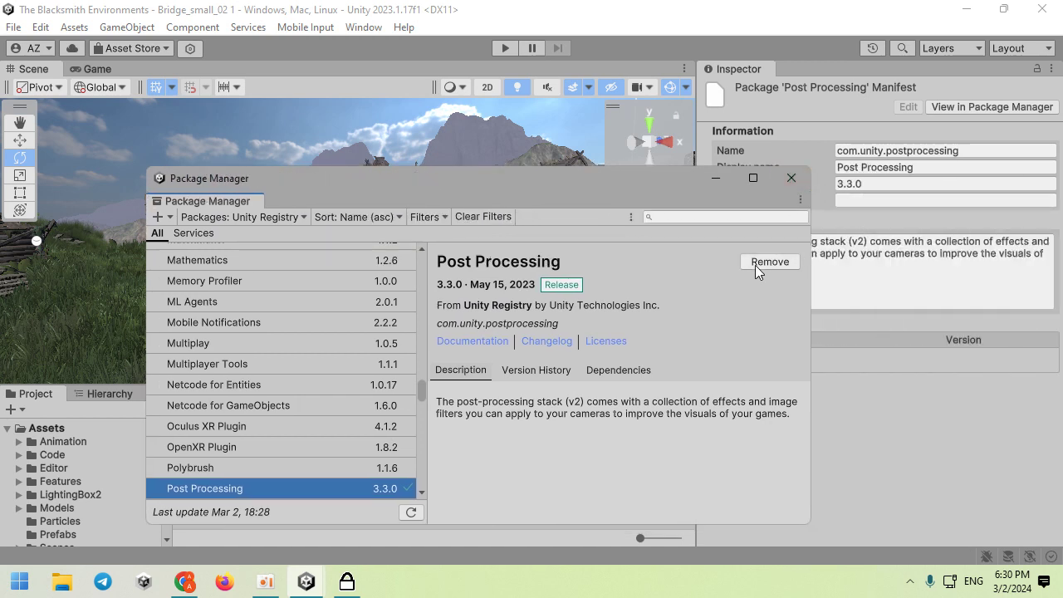
left_click(792, 178)
left_click(187, 394)
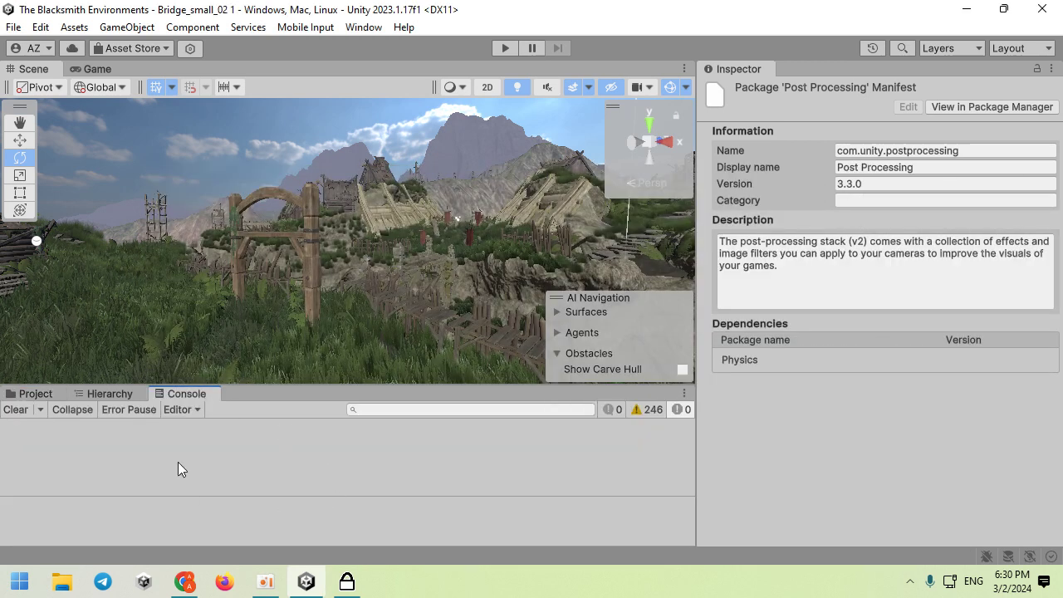
left_click(35, 394)
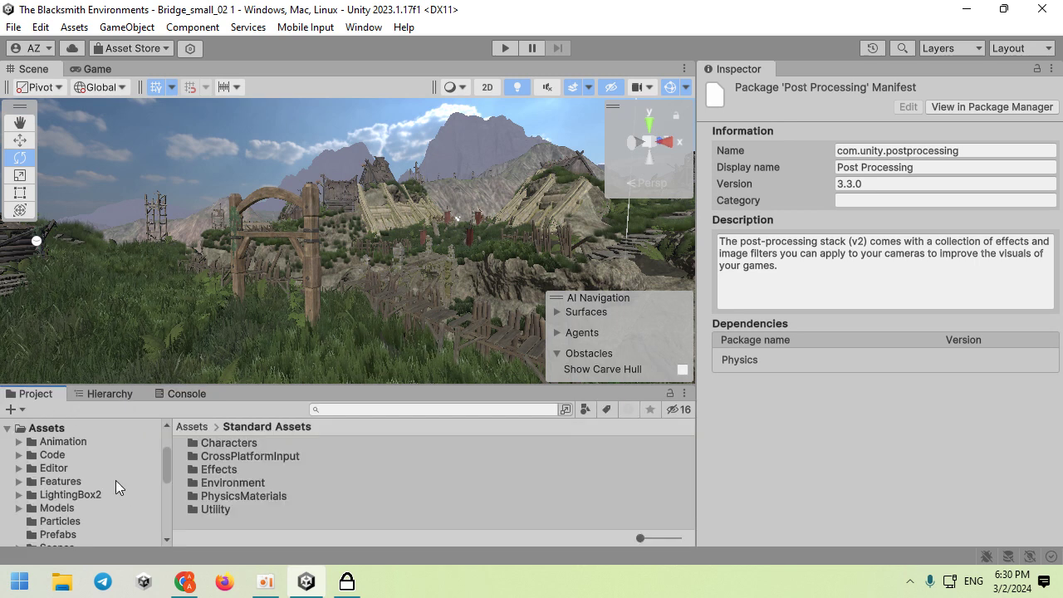
- Delete the existing Directional Light from the Bridge_small_02 1 scene
left_click(126, 395)
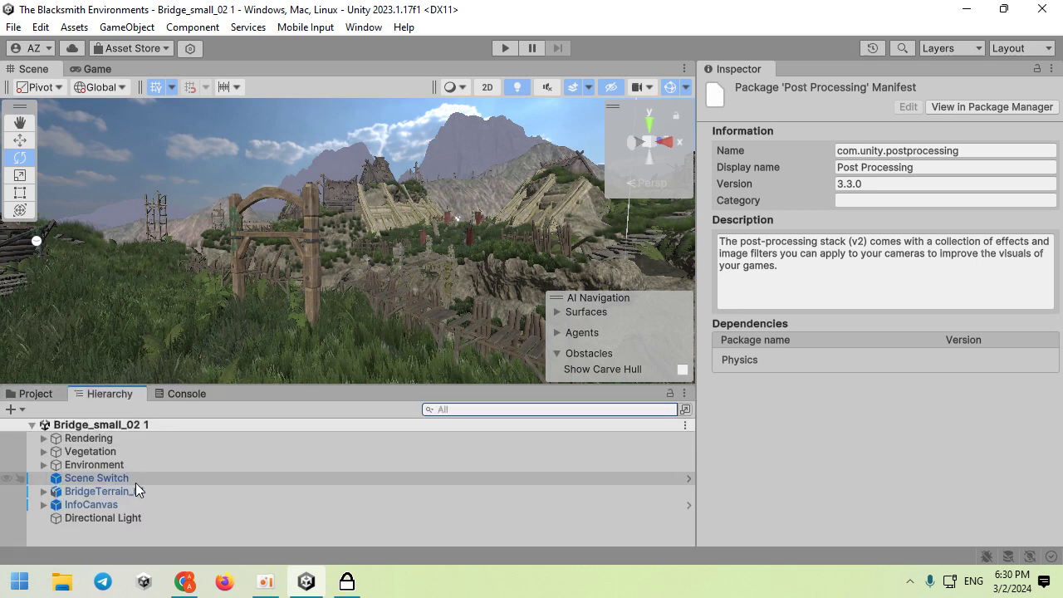
left_click(105, 518)
key("Delete")
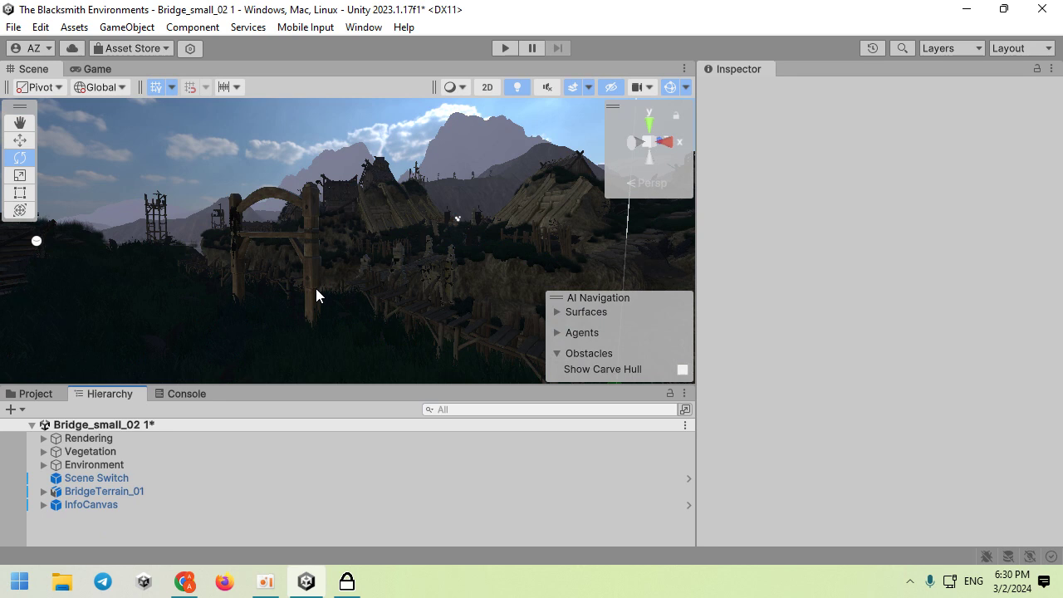
right_click_drag(362, 283, 363, 288)
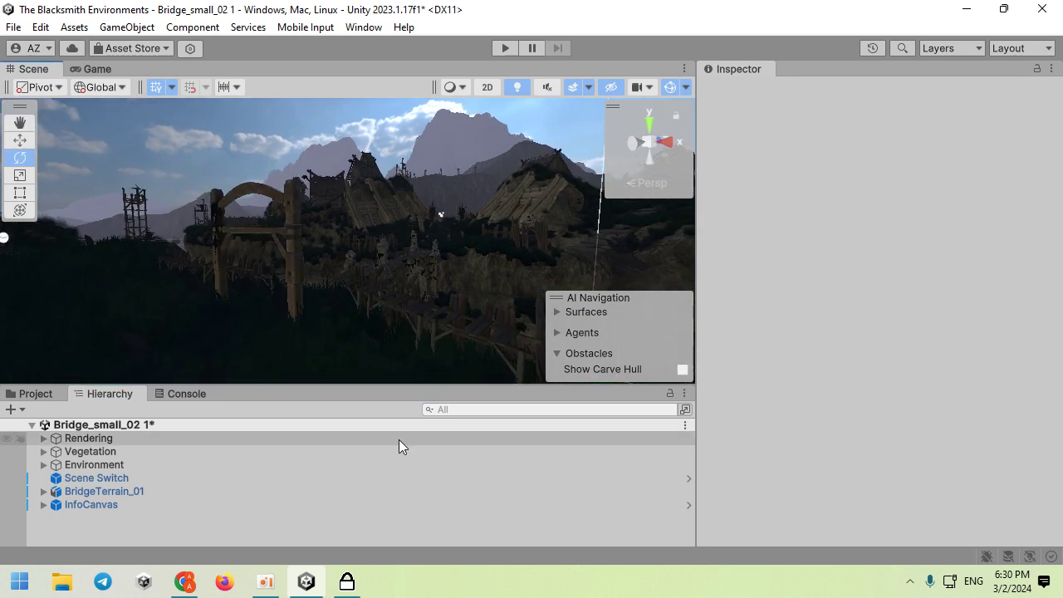
- Search the scene hierarchy for "camera", clear the search, and add a new Camera object to the scene
left_click(466, 410)
type("camer")
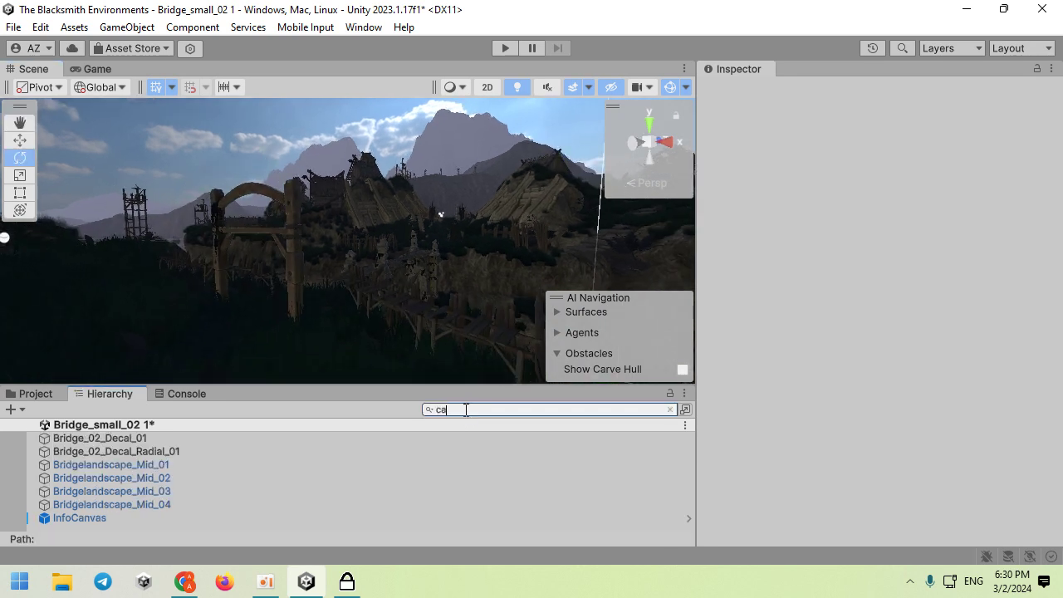
left_click(430, 409)
left_click(453, 446)
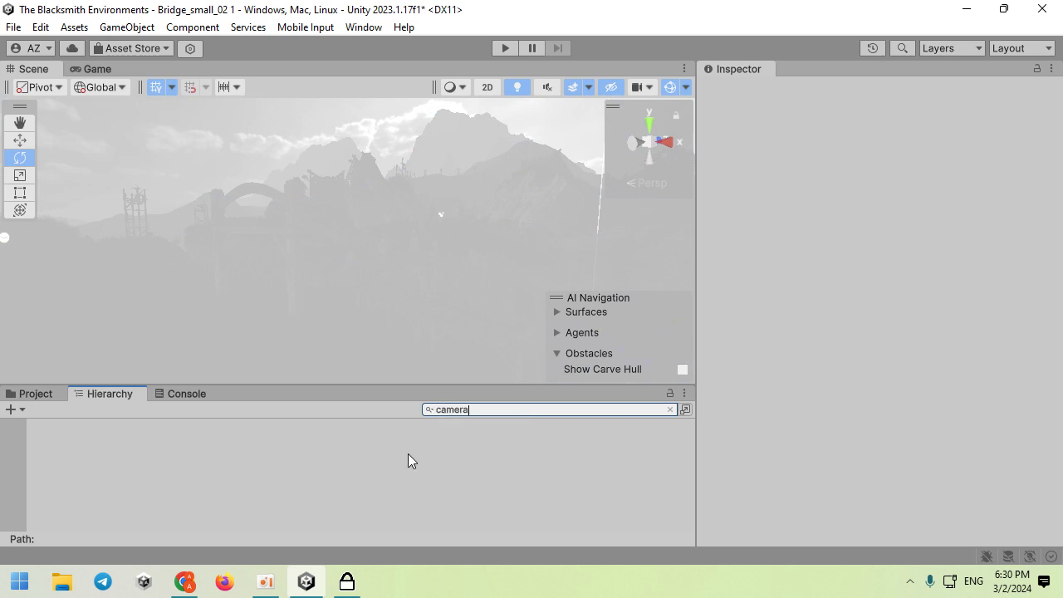
left_click(670, 409)
left_click(126, 26)
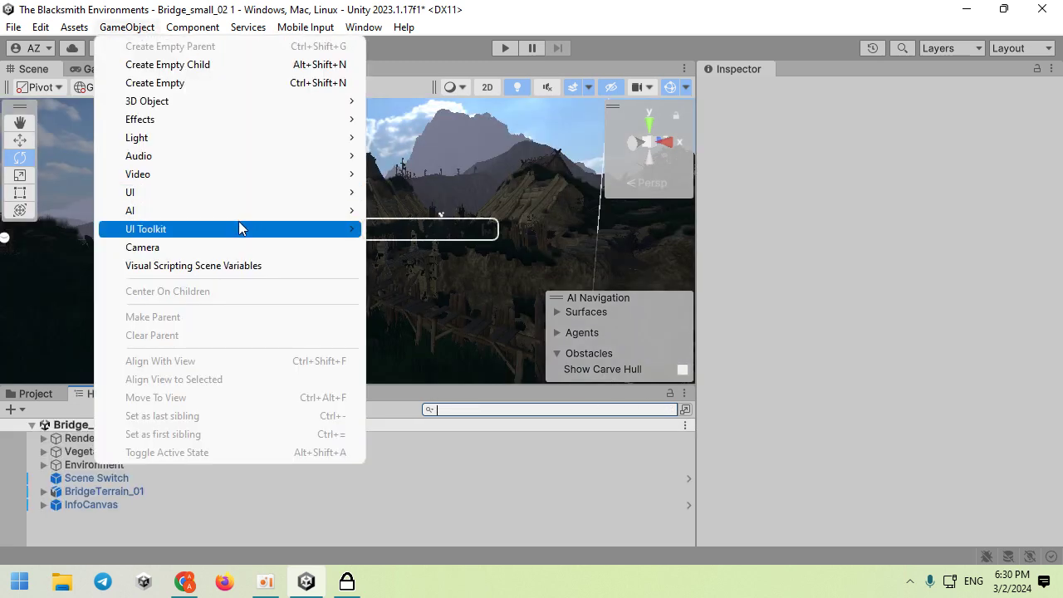
left_click(237, 247)
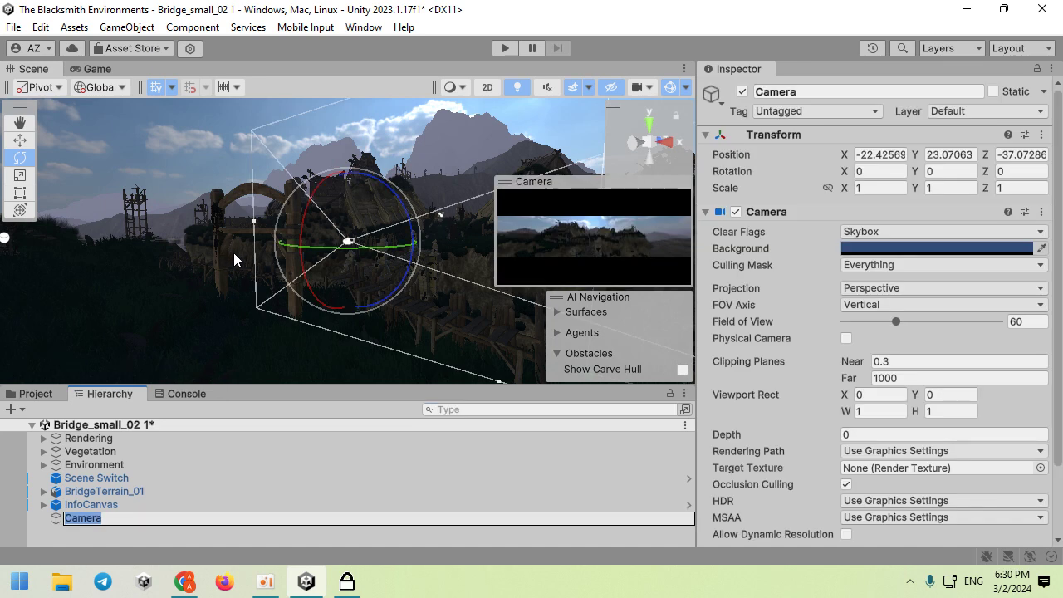
left_click(81, 504)
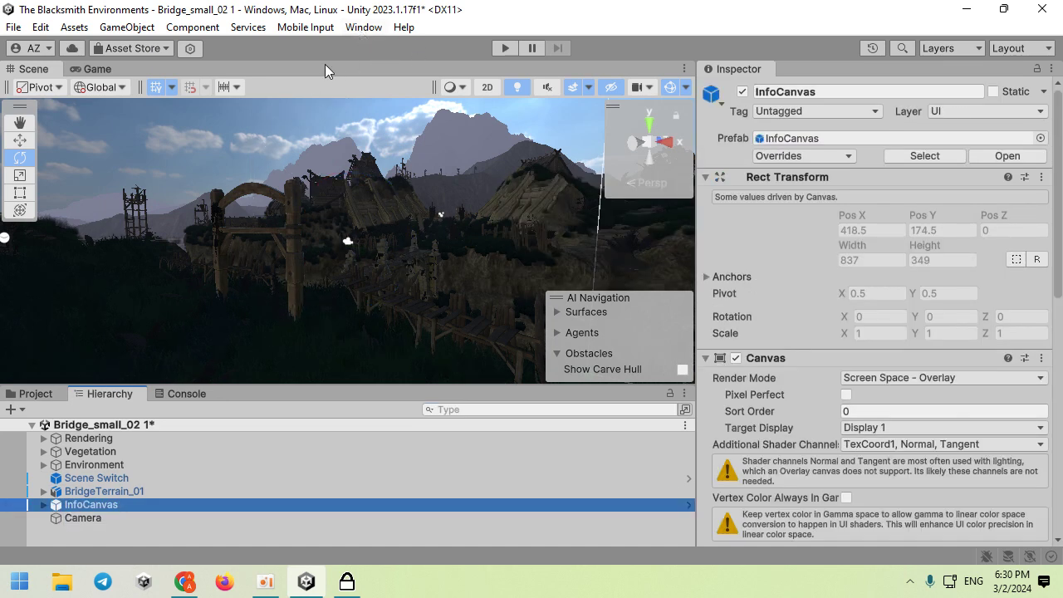
- Place the Sun Light prefab from the LightingBox2 Prefabs folder into the scene beside the wooden gate
left_click(50, 395)
left_click(79, 495)
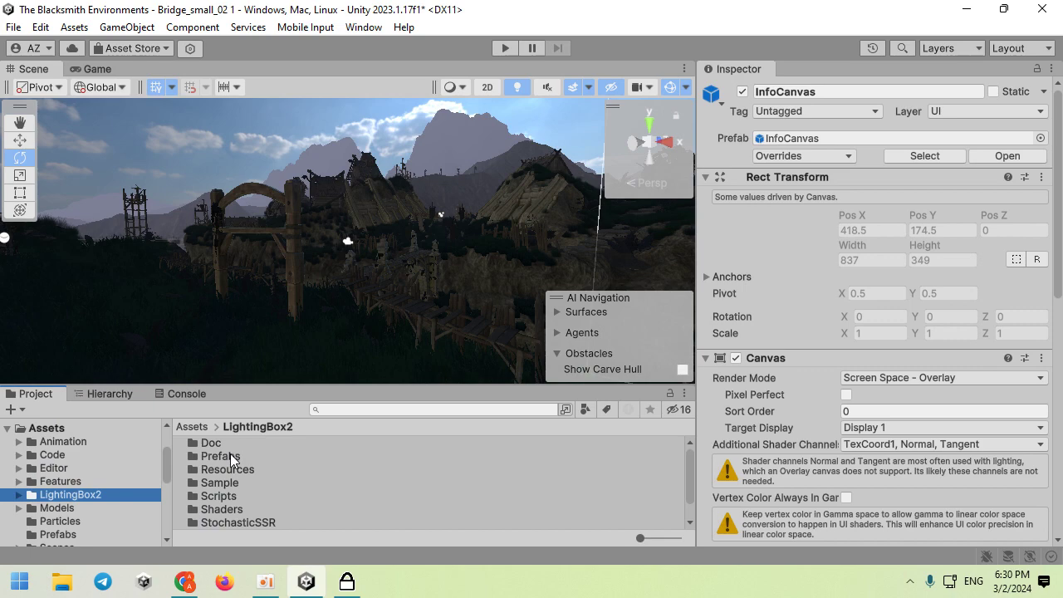
double_click(218, 456)
left_click_drag(241, 524, 309, 318)
- Adjust the Sun Light's day-night cycle: Fog Density Multiplier 464, Geo Rotation 125 and Time Slider 59669
scroll(782, 391, "down", 3)
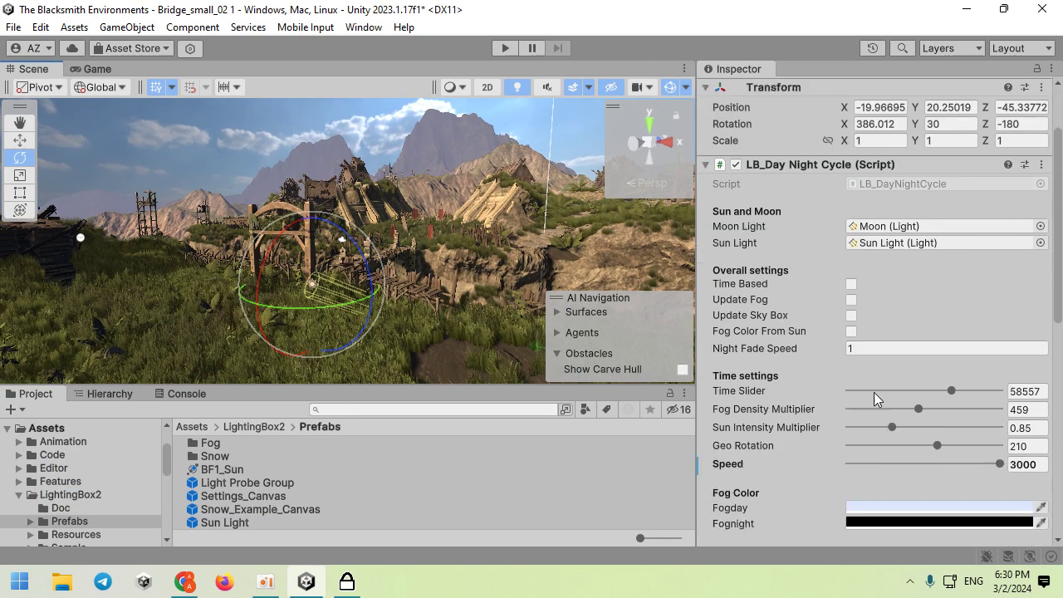
left_click(920, 409)
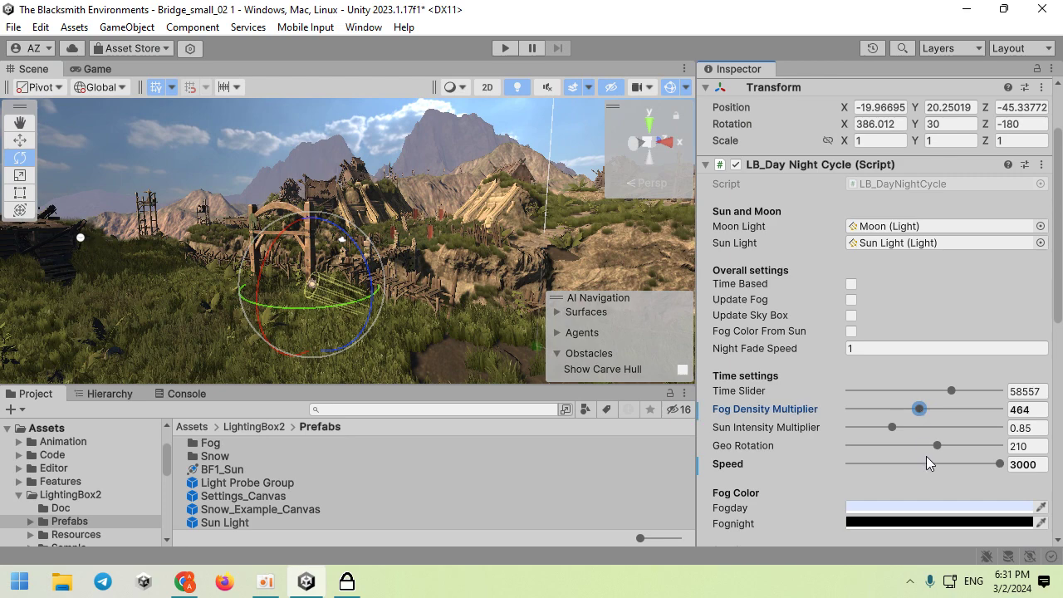
left_click_drag(938, 451, 906, 446)
mouse_move(951, 391)
left_mouse_down()
mouse_move(904, 391)
mouse_move(962, 390)
mouse_move(953, 391)
left_mouse_up()
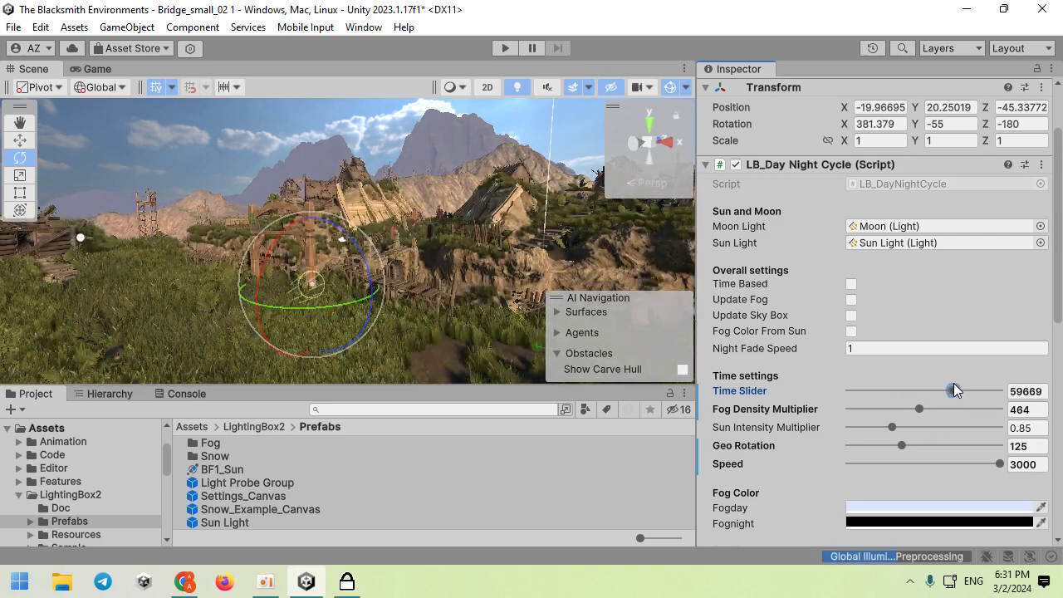
- Open the Lighting Box 2 window to apply its default lighting settings to the scene
right_click_drag(413, 285, 437, 320)
left_click(364, 27)
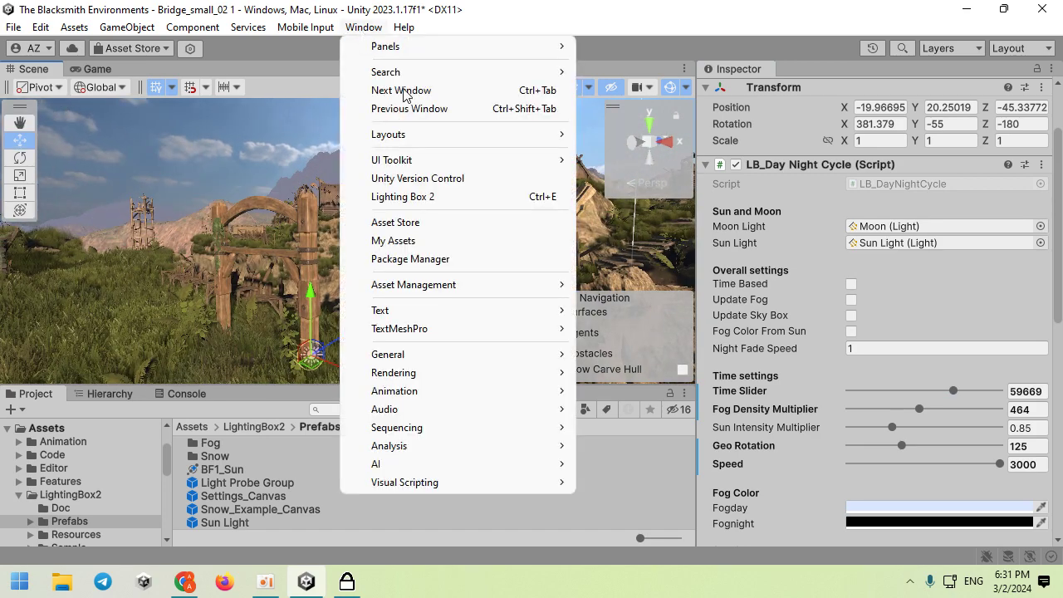
left_click(461, 198)
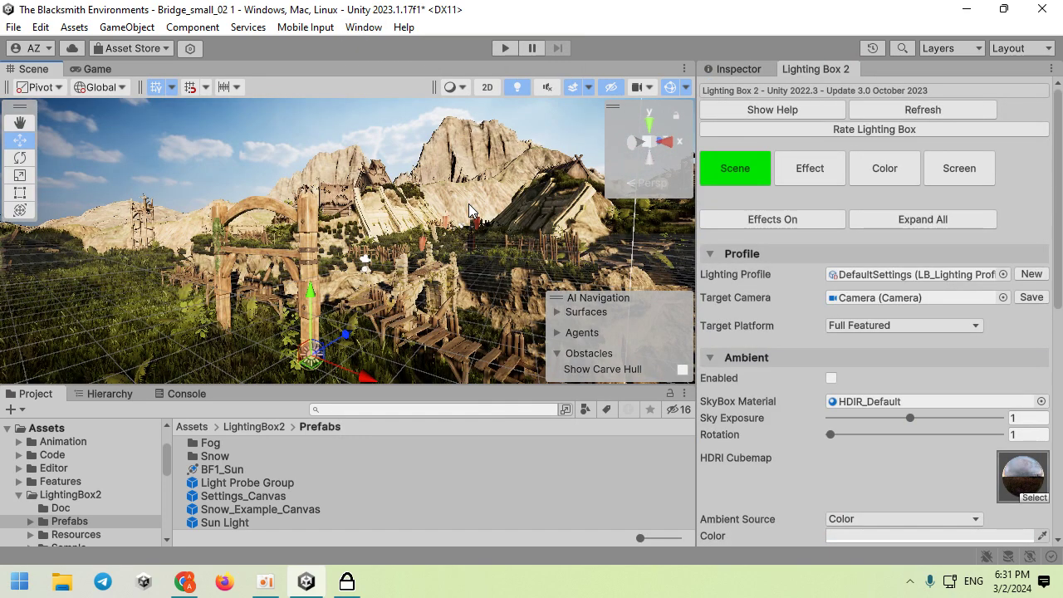
right_click_drag(391, 220, 366, 250)
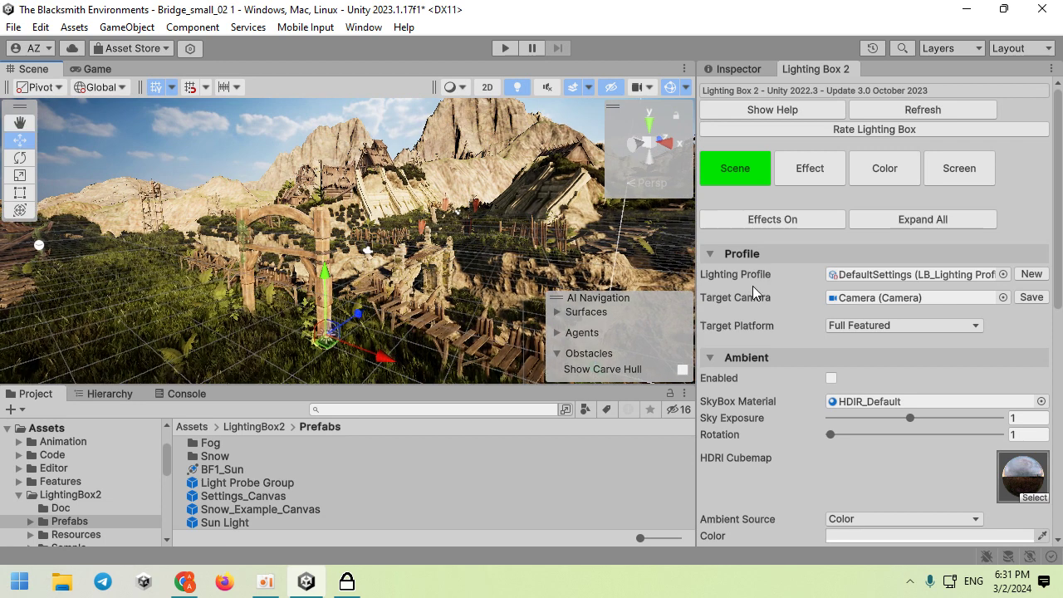
- Create a new lighting profile named Lighting_Profile_Bridge_small_02 1 in a new Tutorial folder inside Assets
left_click(1030, 274)
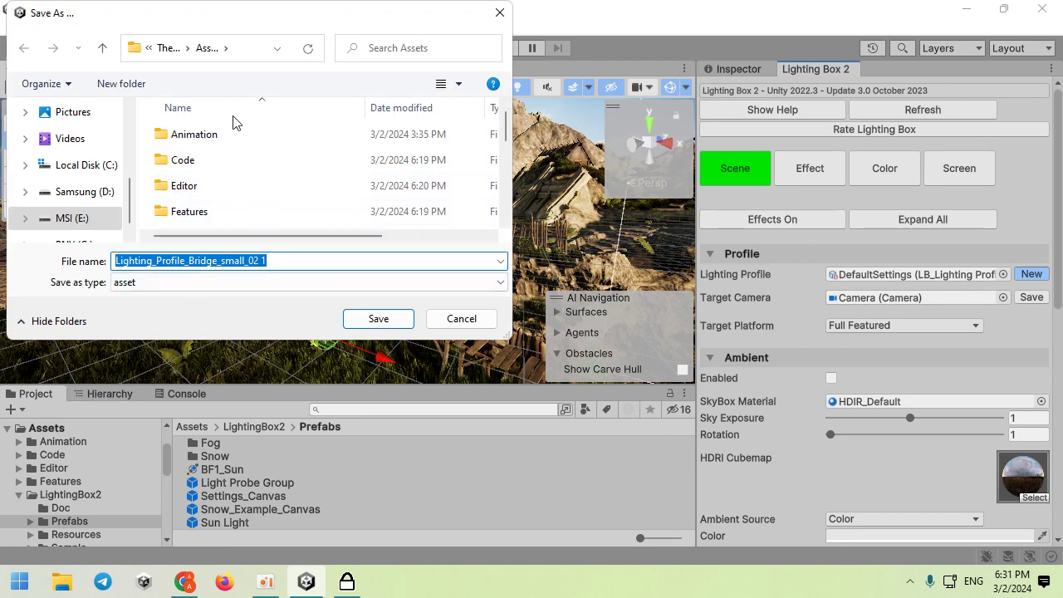
left_click(121, 83)
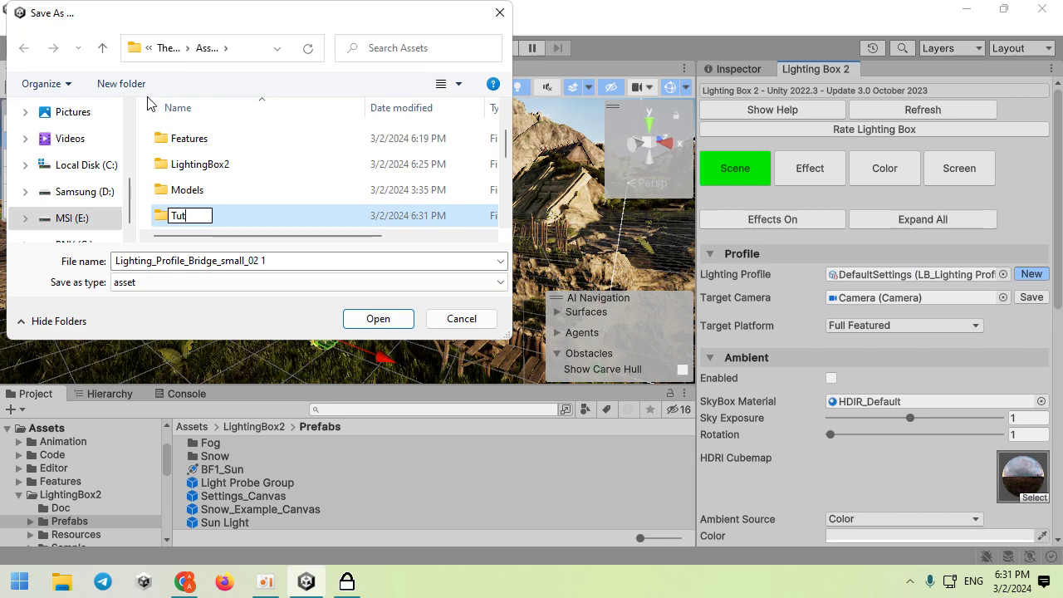
type("Tutorial")
key("Return")
key("Return")
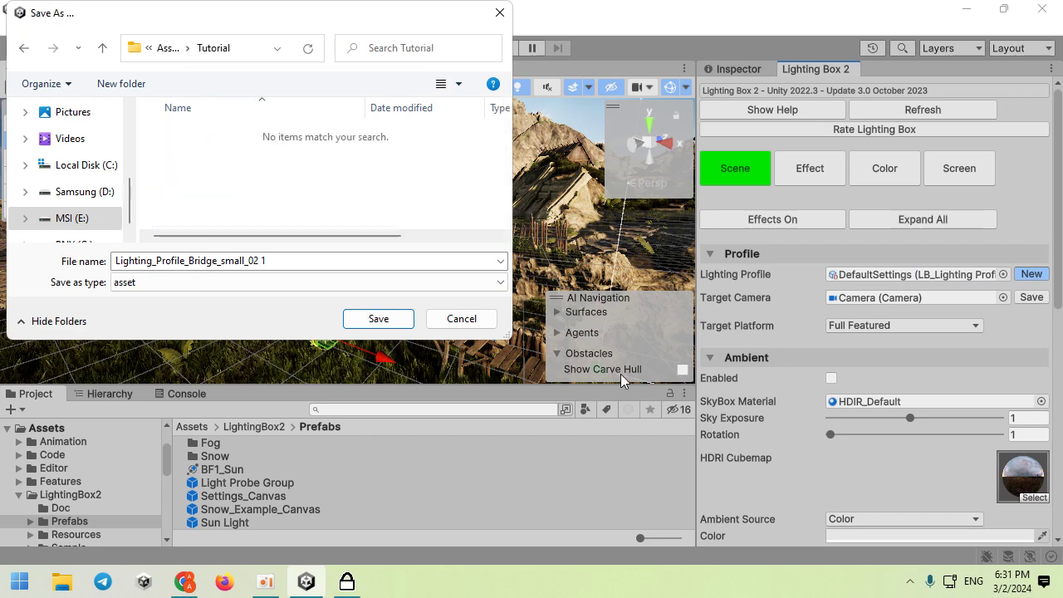
left_click(378, 318)
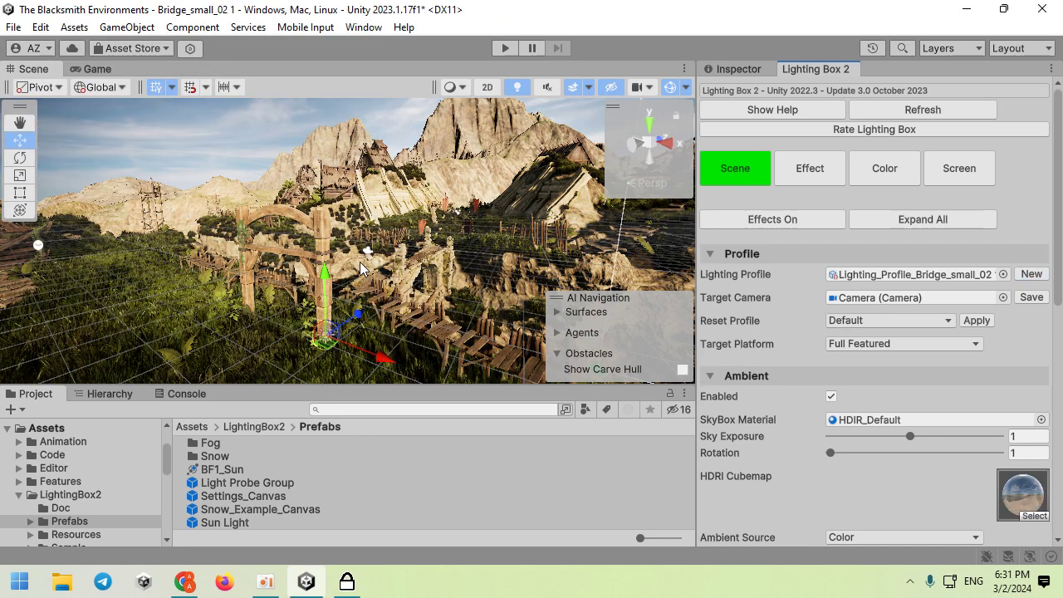
- Try several HDRI sky cubemaps for the ambient skybox and assign 492-free-hdri-skies-com
left_click_drag(387, 100, 391, 124, "alt")
scroll(872, 349, "down", 3)
left_click(1035, 416)
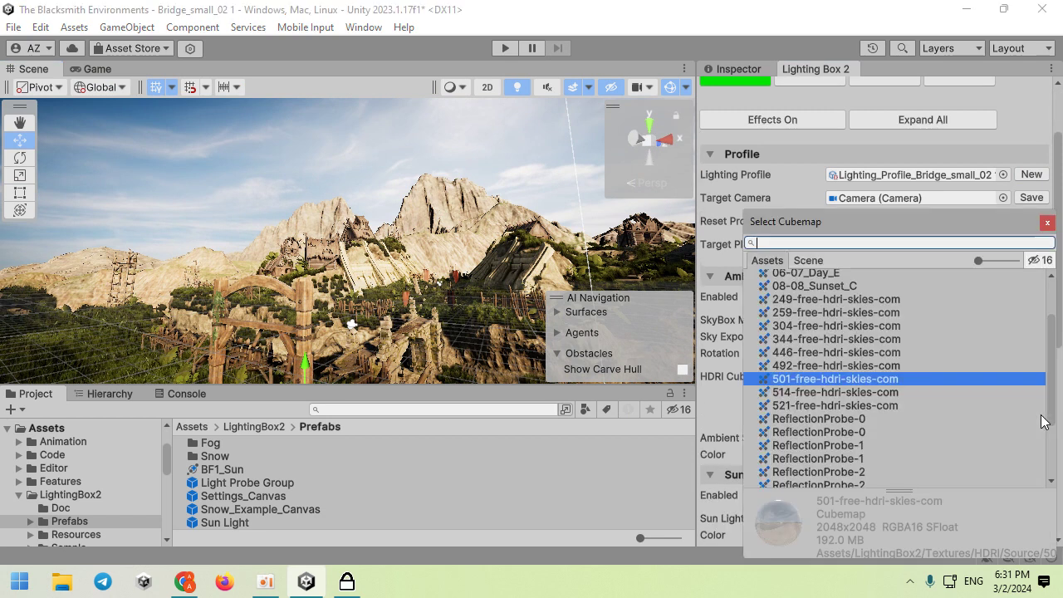
left_click(853, 327)
left_click(842, 352)
left_click(842, 366)
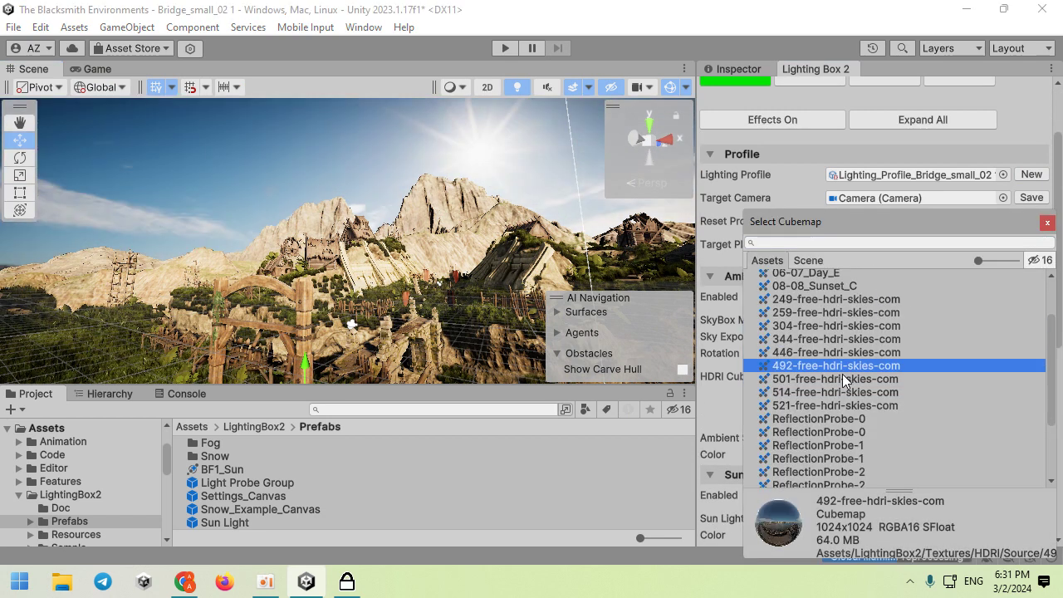
left_click(846, 379)
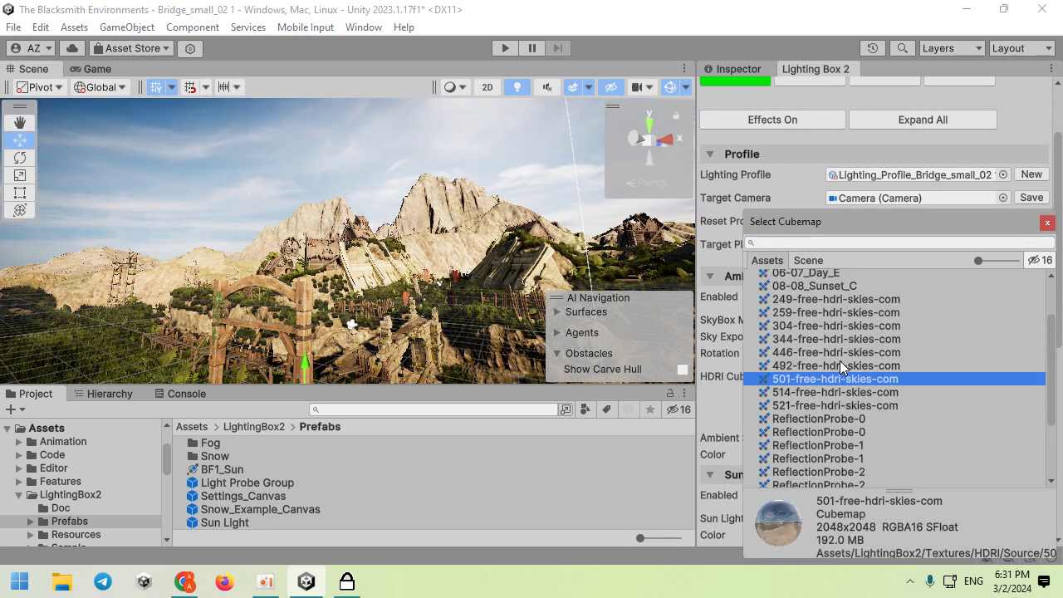
left_click(834, 326)
left_click(825, 301)
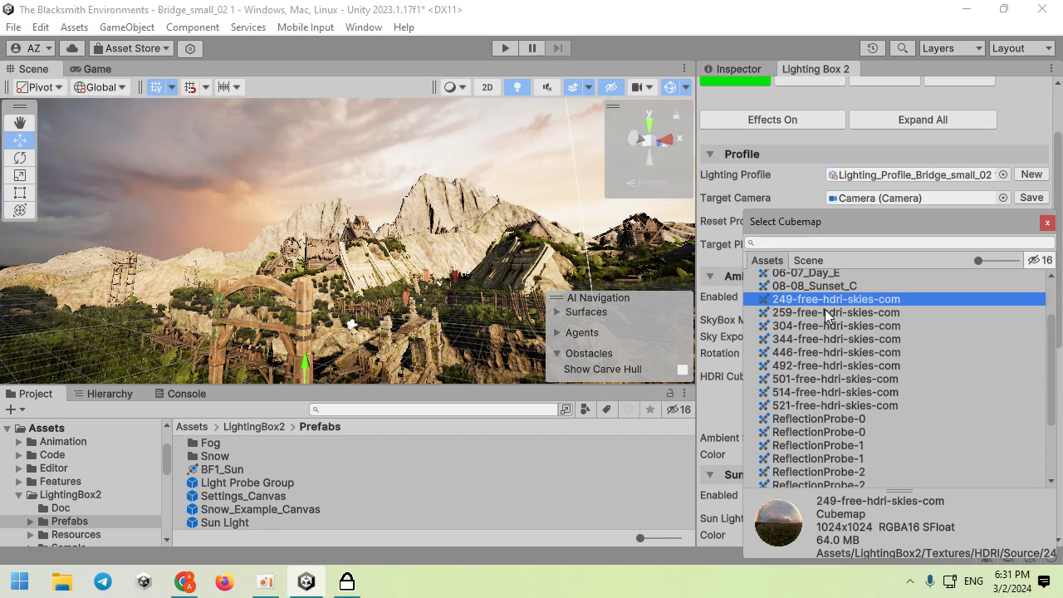
left_click(825, 312)
left_click(835, 352)
left_click(838, 366)
double_click(838, 366)
right_click_drag(422, 265, 411, 291)
- Set the Ambient colour of the lighting profile to white
left_click(117, 394)
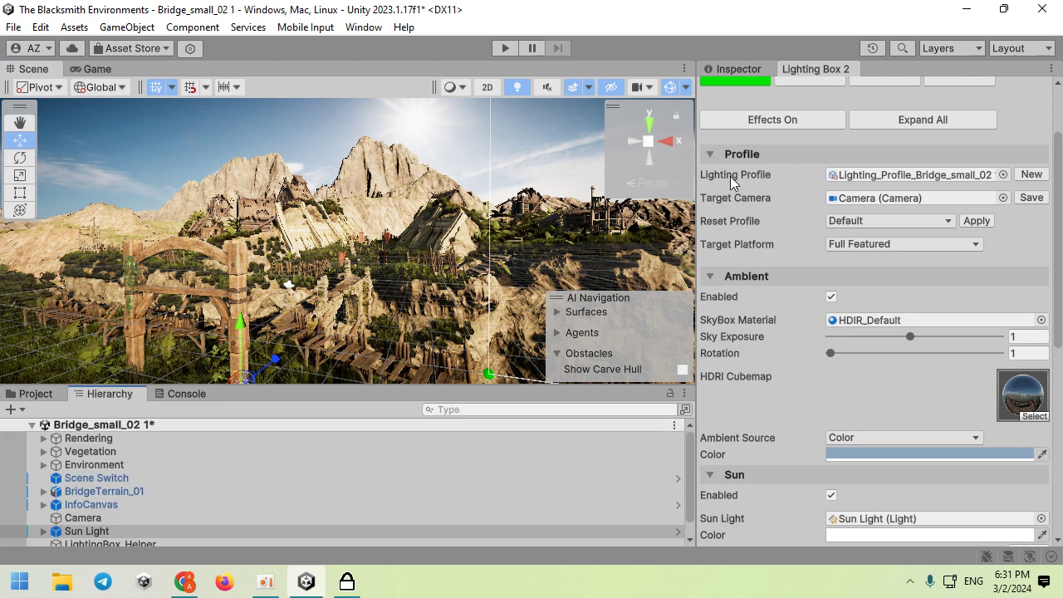
left_click(721, 72)
left_click(814, 70)
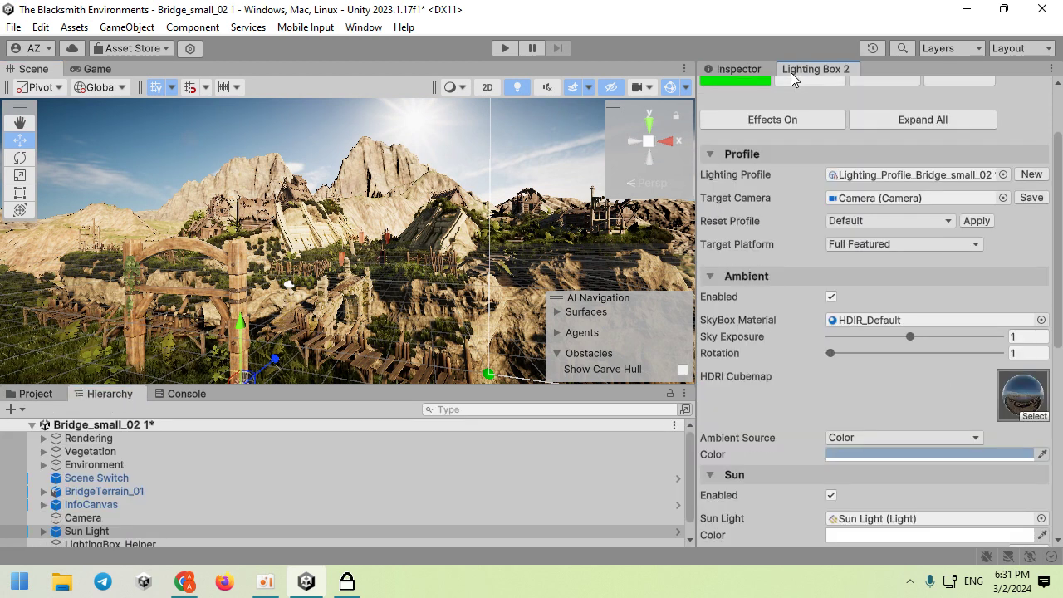
scroll(810, 304, "down", 3)
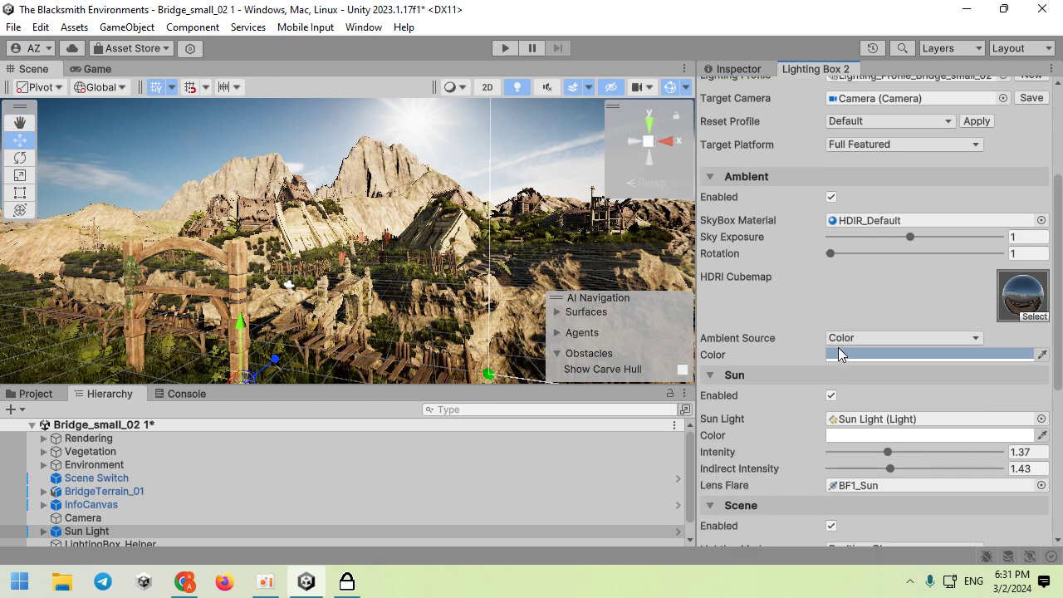
left_click(842, 355)
left_click_drag(902, 269, 833, 244)
mouse_move(507, 220)
right_mouse_down()
mouse_move(467, 204)
mouse_move(490, 212)
right_mouse_up()
- Clear the scene's baked lighting data in the Lighting window and close that window
scroll(831, 365, "down", 10)
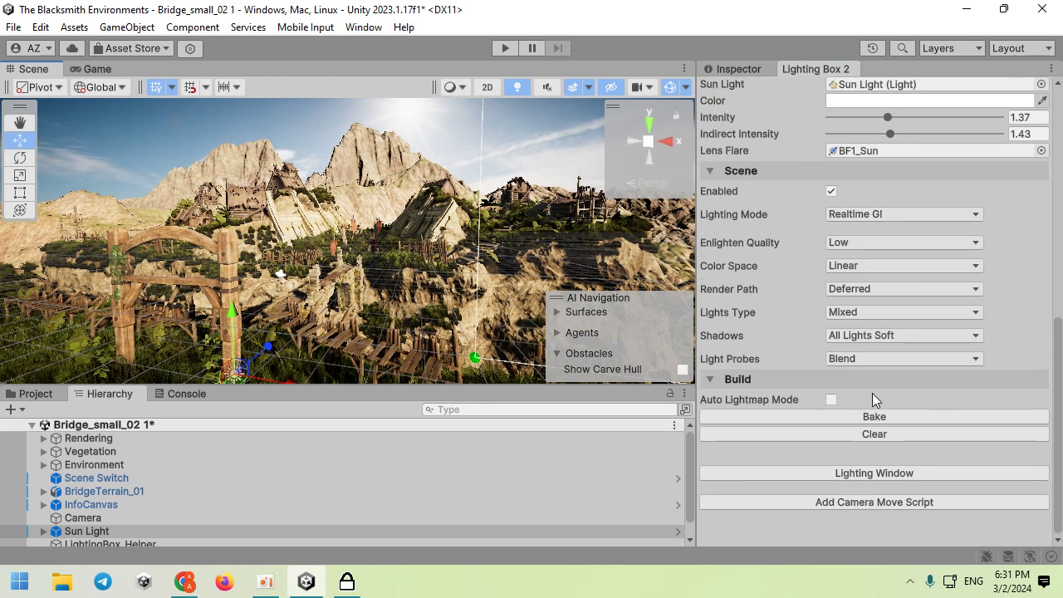
left_click(868, 473)
left_click(471, 302)
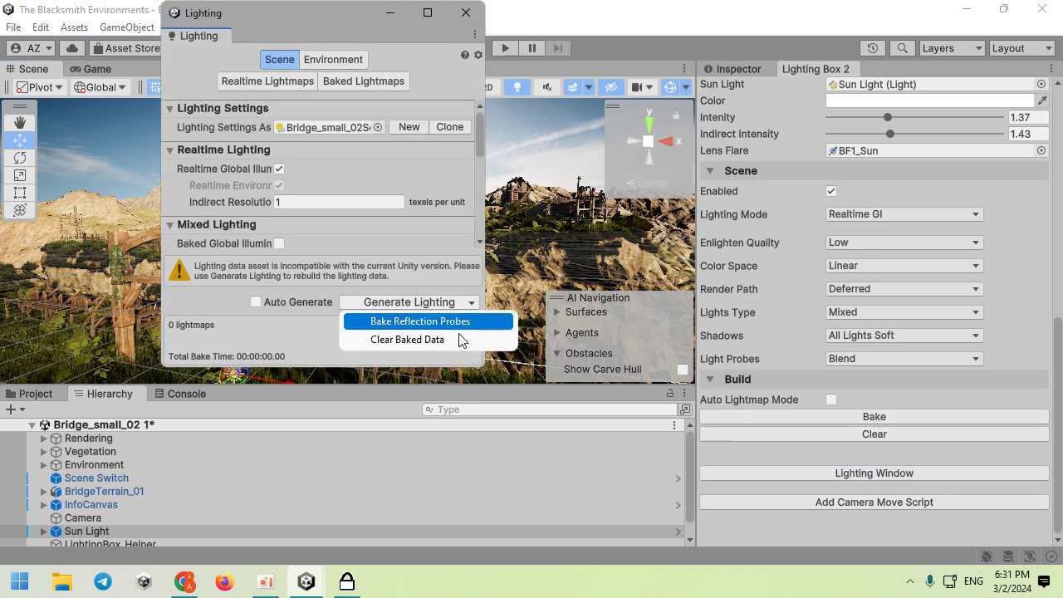
left_click(400, 340)
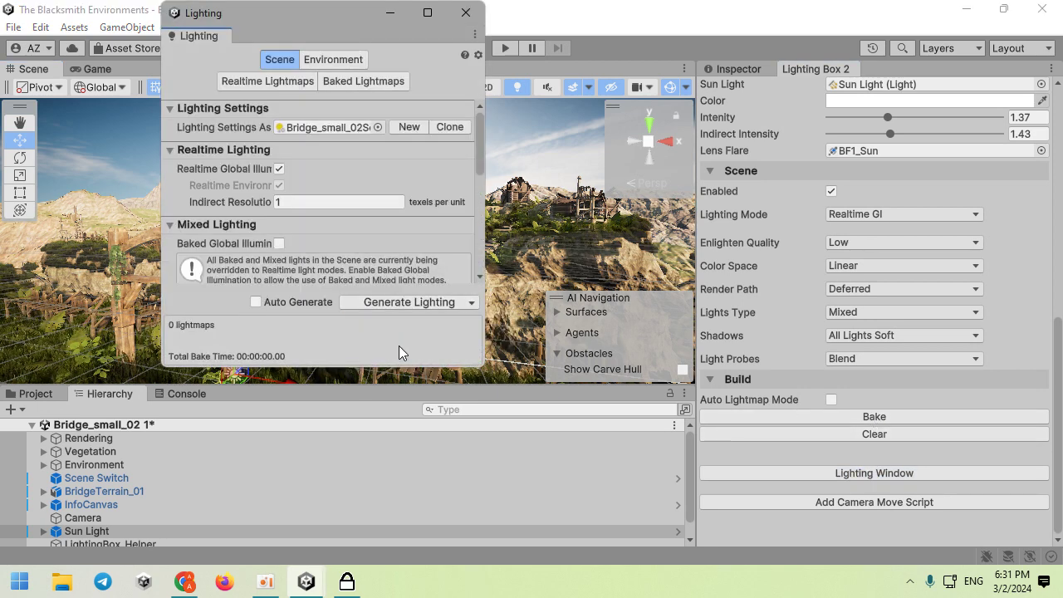
left_click(466, 13)
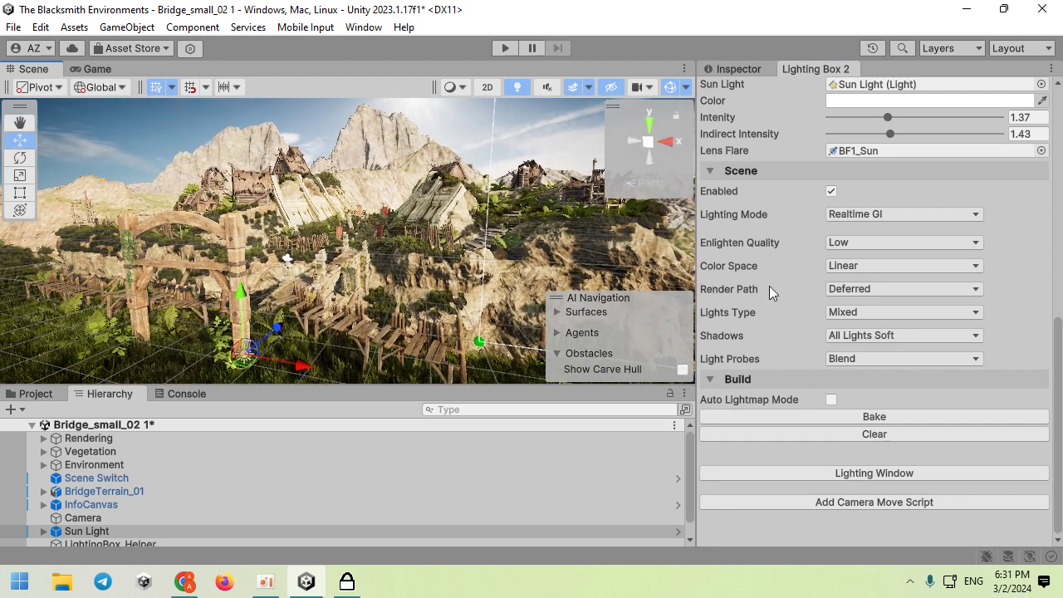
scroll(769, 291, "up", 4)
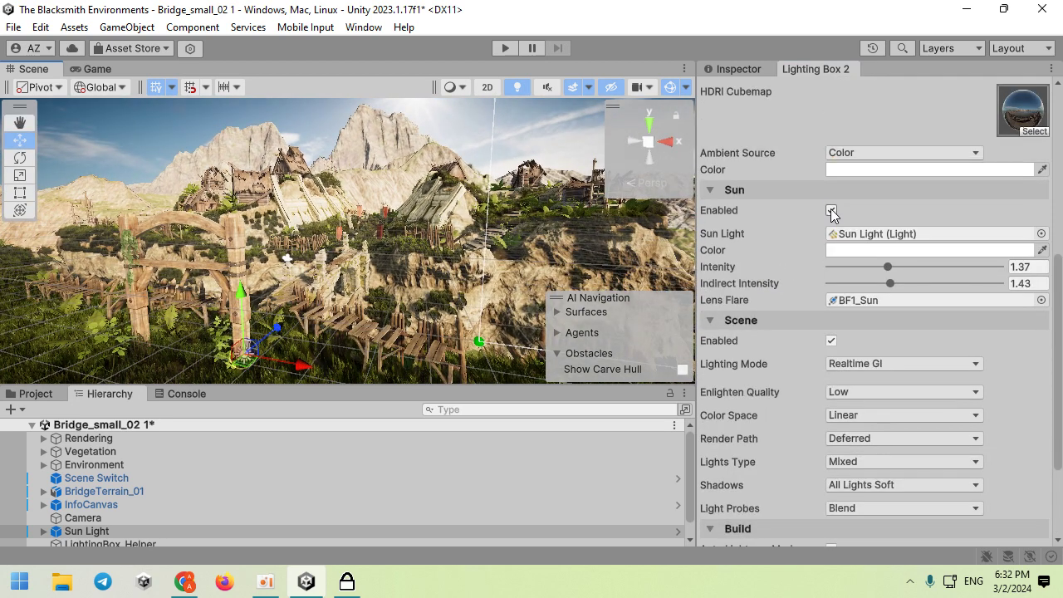
- Set the scene's Lighting Mode to Fully Realtime and its Lights Type to Realtime
left_click(765, 191)
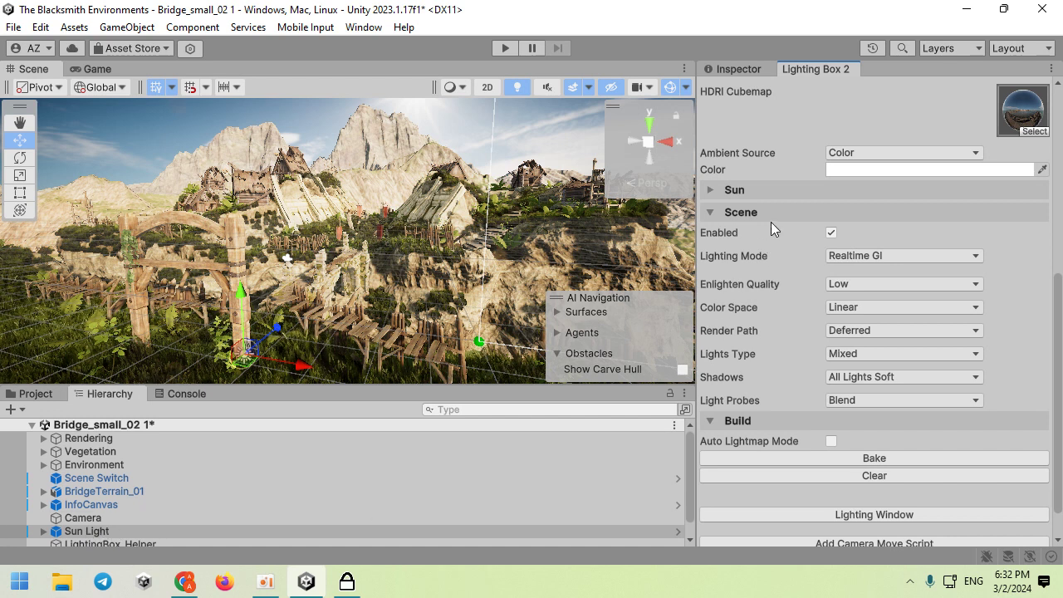
left_click(875, 261)
left_click(902, 276)
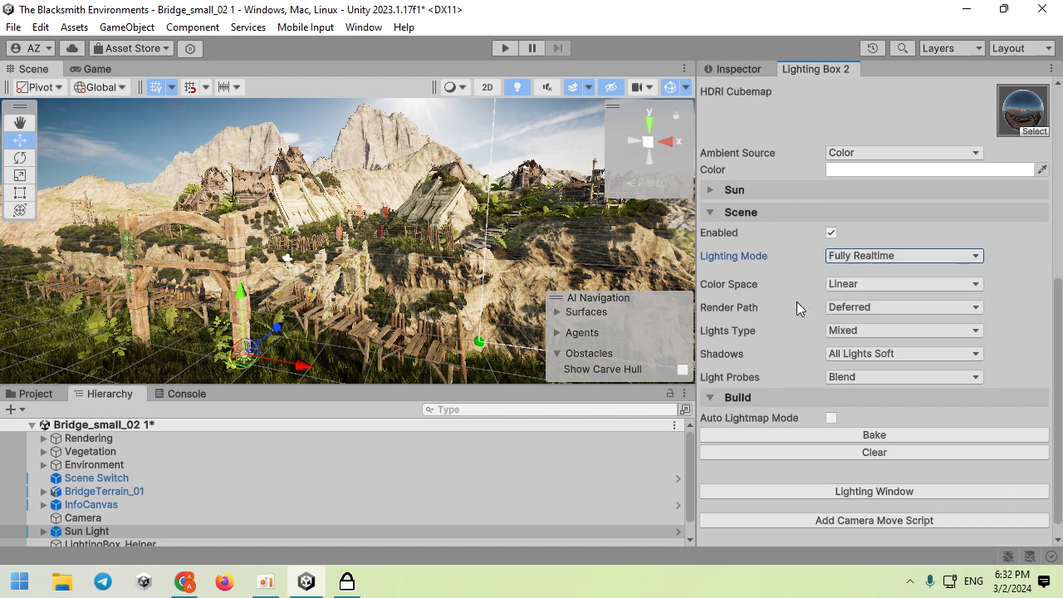
left_click(861, 332)
left_click(846, 367)
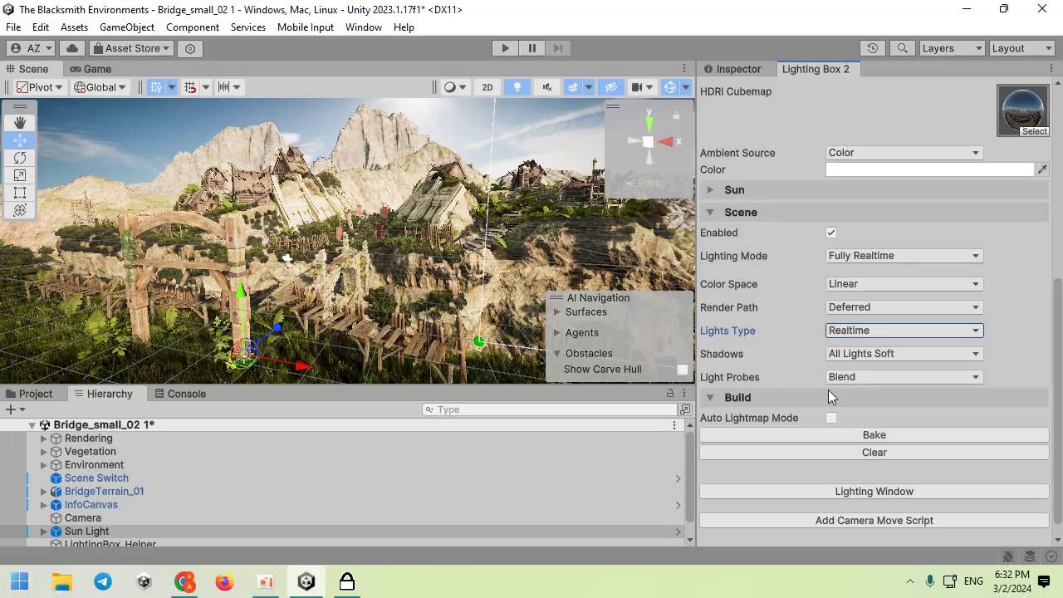
scroll(826, 365, "up", 3)
scroll(822, 362, "up", 5)
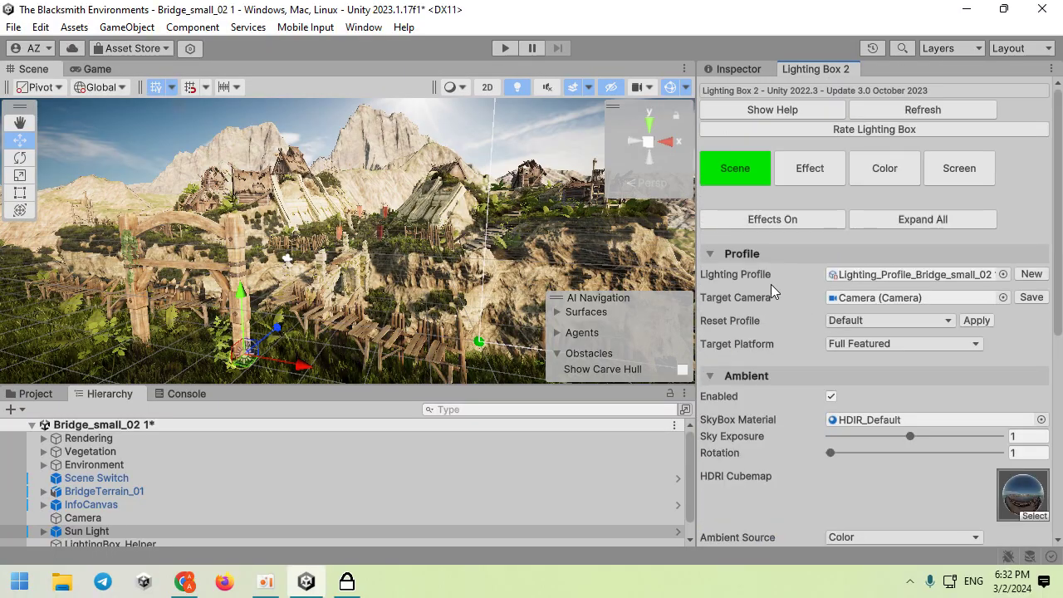
- Play the scene and show it in a maximized Game view at Full HD (1920x1080)
key("w")
right_click_drag(482, 231, 418, 226)
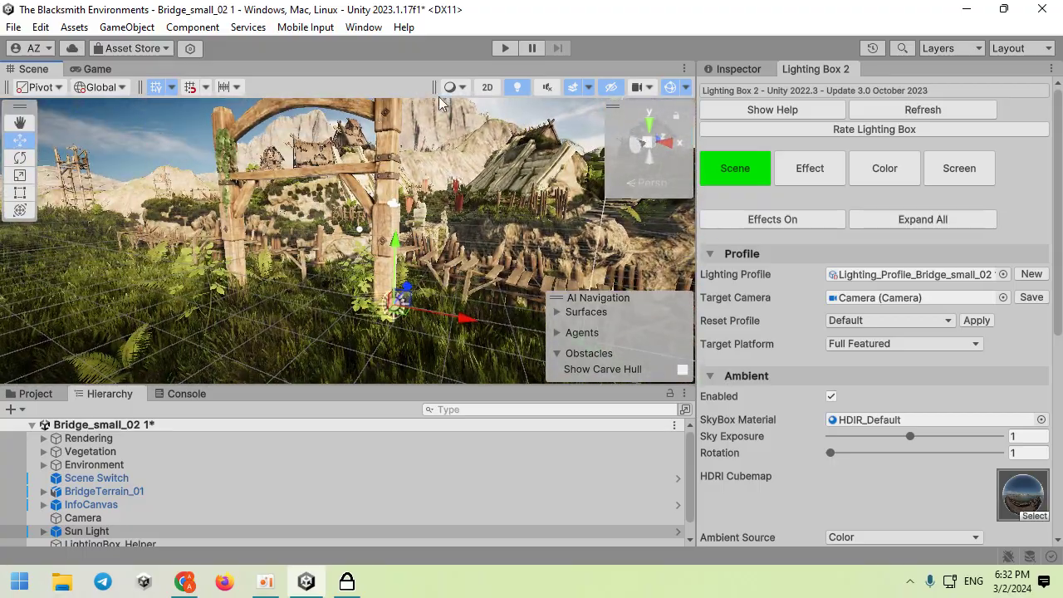
scroll(769, 356, "down", 10)
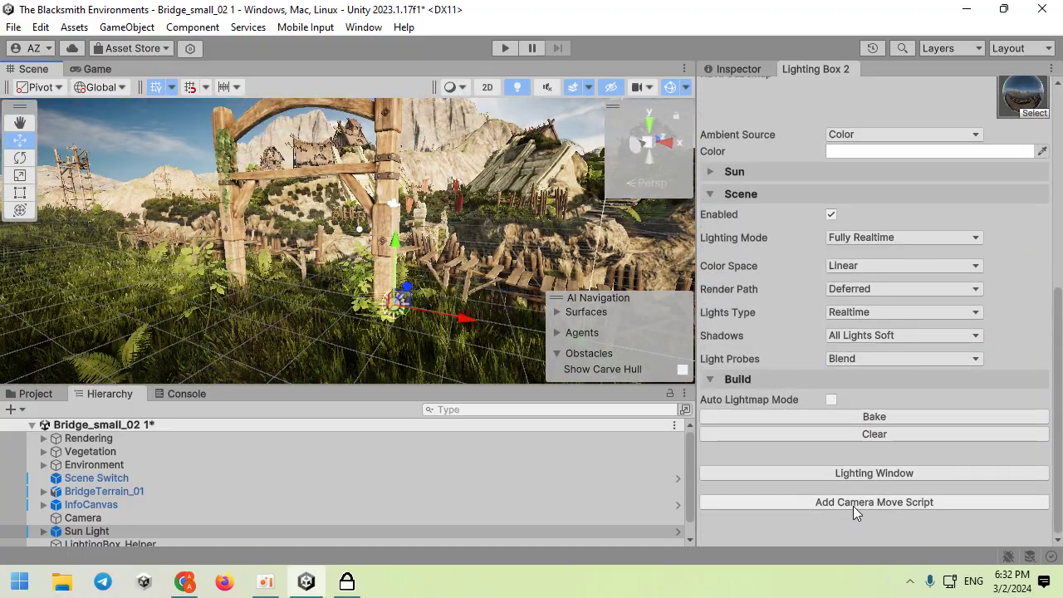
left_click(497, 50)
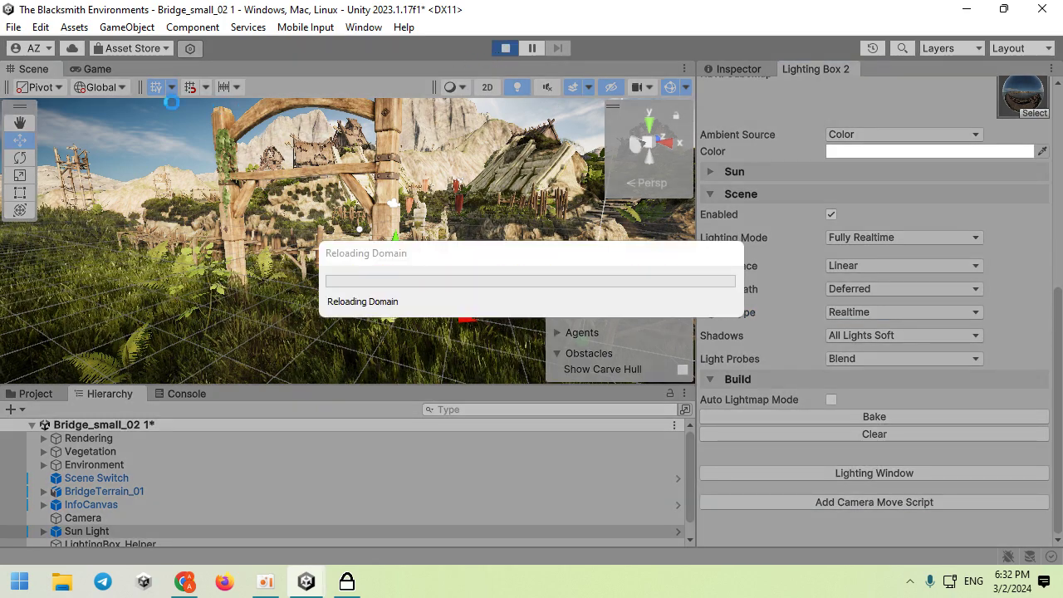
left_click(105, 69)
double_click(105, 70)
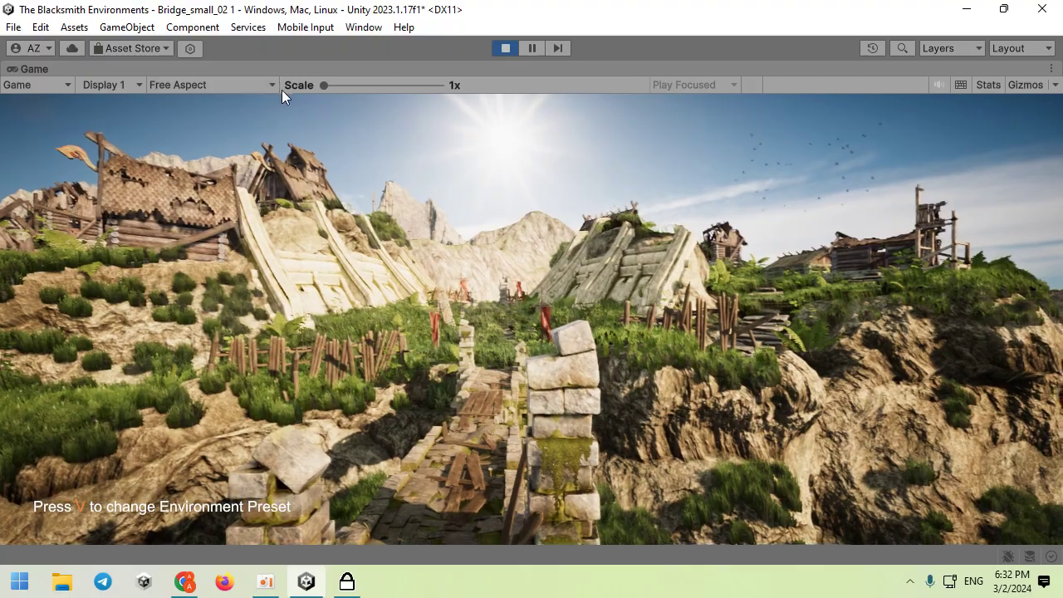
left_click(223, 84)
left_click(233, 191)
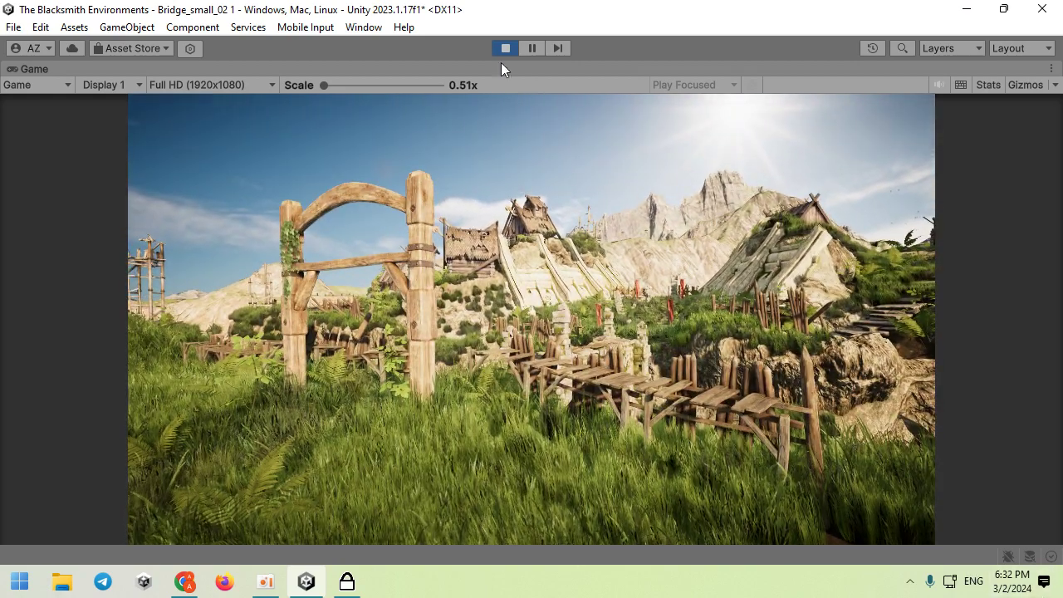
- Restore the editor layout and set the Sun Light's Geo Rotation to 95 and Time Slider to 61578
key("shift+space")
left_click(133, 532)
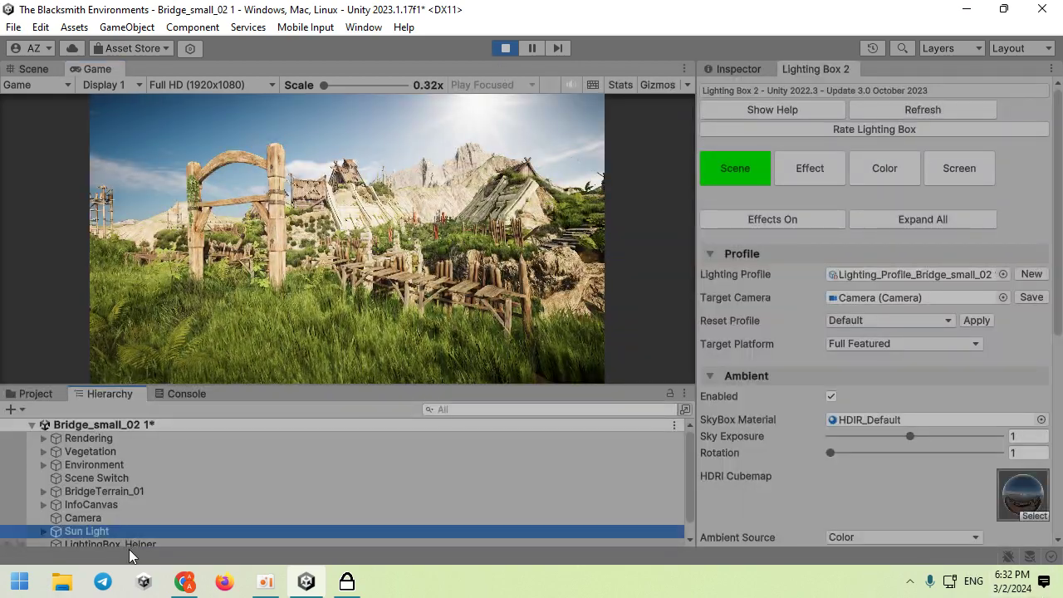
left_click(719, 72)
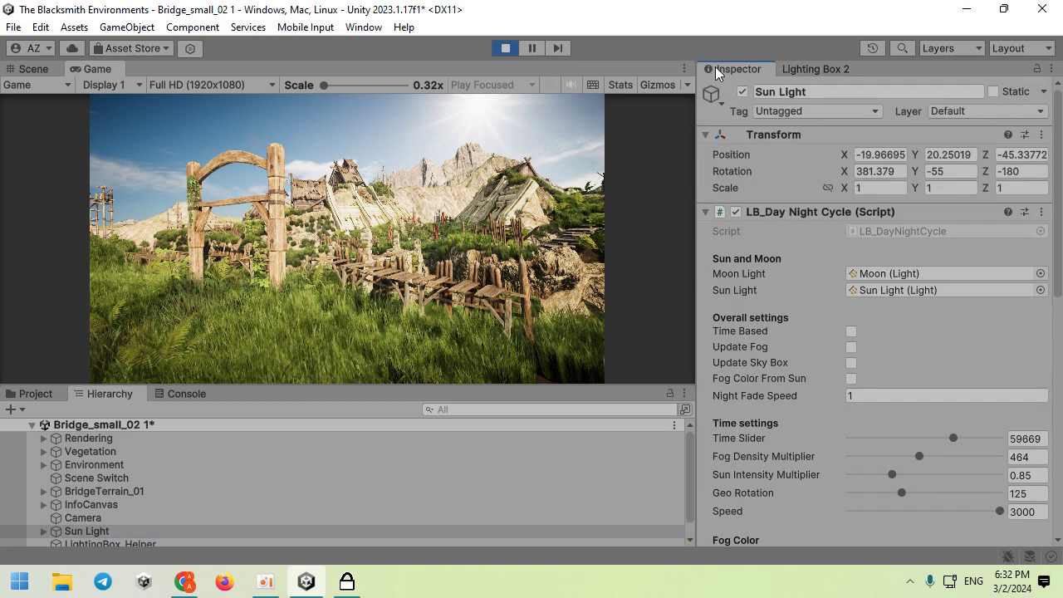
scroll(905, 382, "down", 2)
mouse_move(904, 449)
left_mouse_down()
mouse_move(937, 452)
mouse_move(888, 446)
left_mouse_up()
left_click_drag(953, 393, 957, 396)
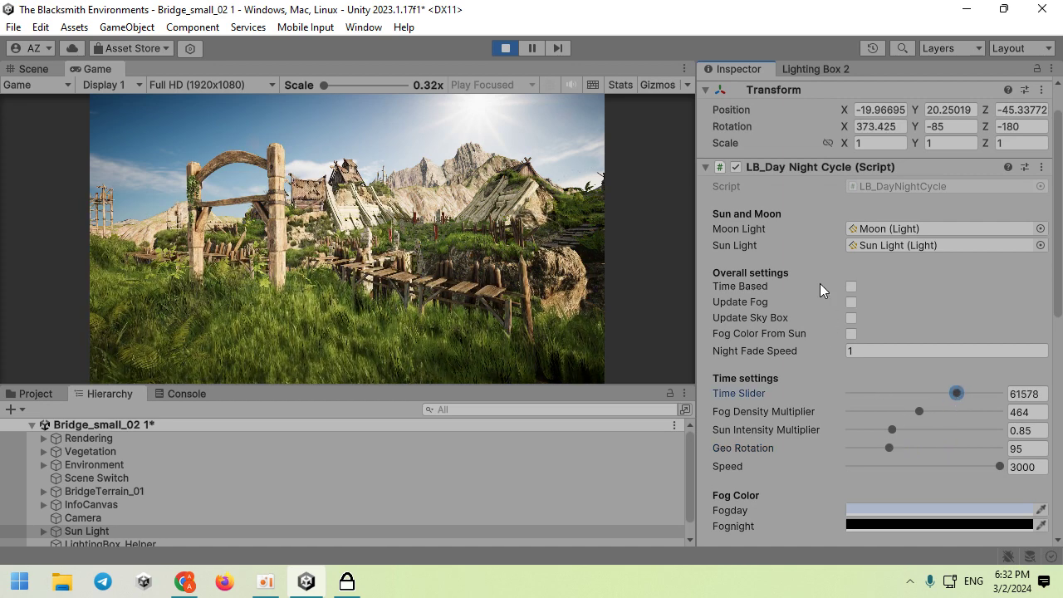
scroll(825, 304, "up", 3)
- Enable the Global Fog effect with a density of 7
left_click(818, 70)
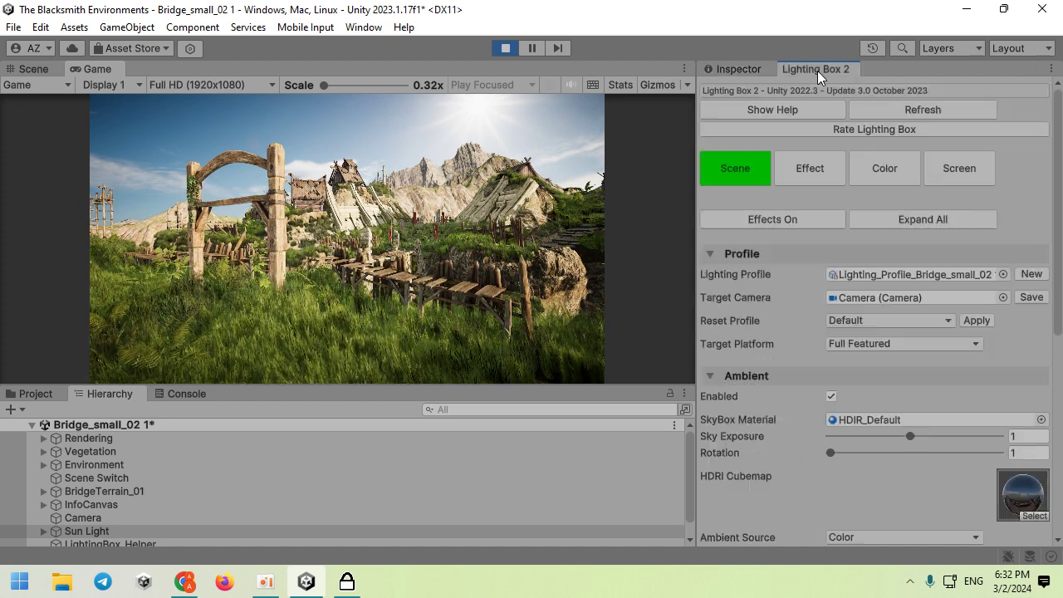
left_click(812, 166)
left_click(730, 300)
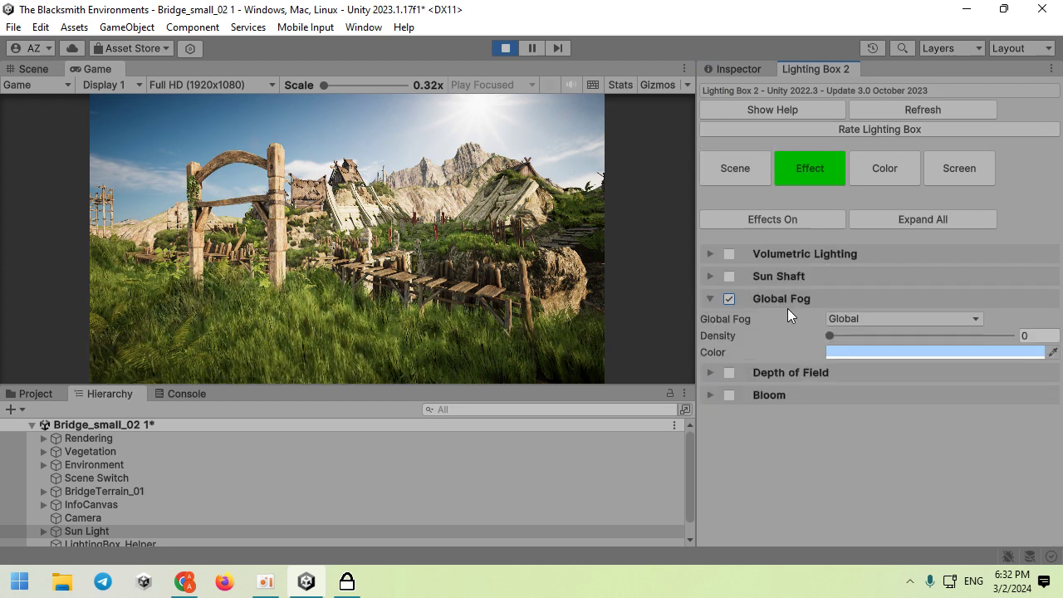
left_click_drag(829, 335, 860, 337)
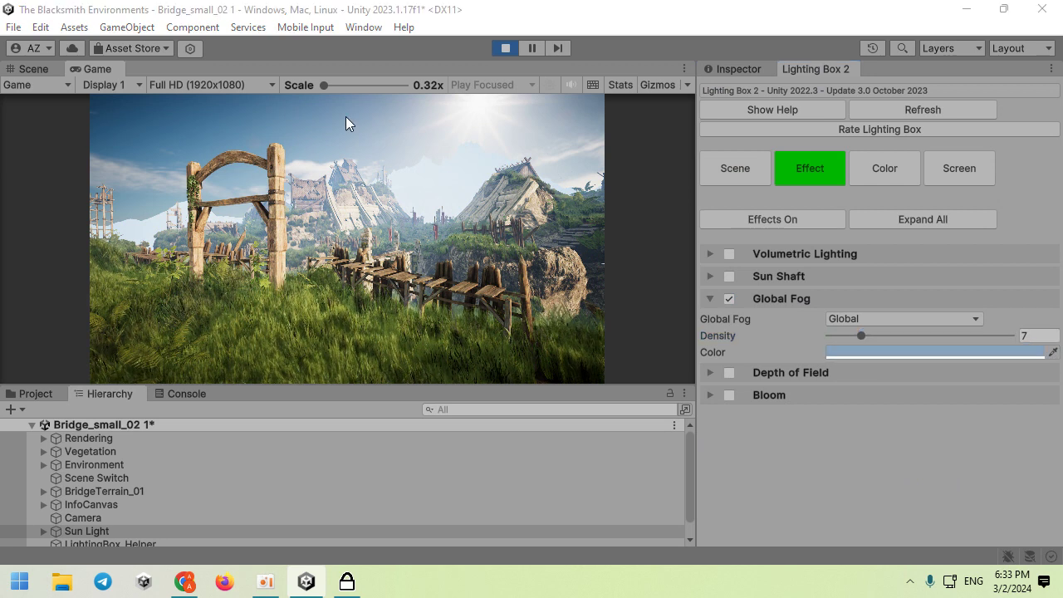
- Try a sky-sampled blue as the Global Fog colour and lighten it to a pale blue
left_click(278, 128)
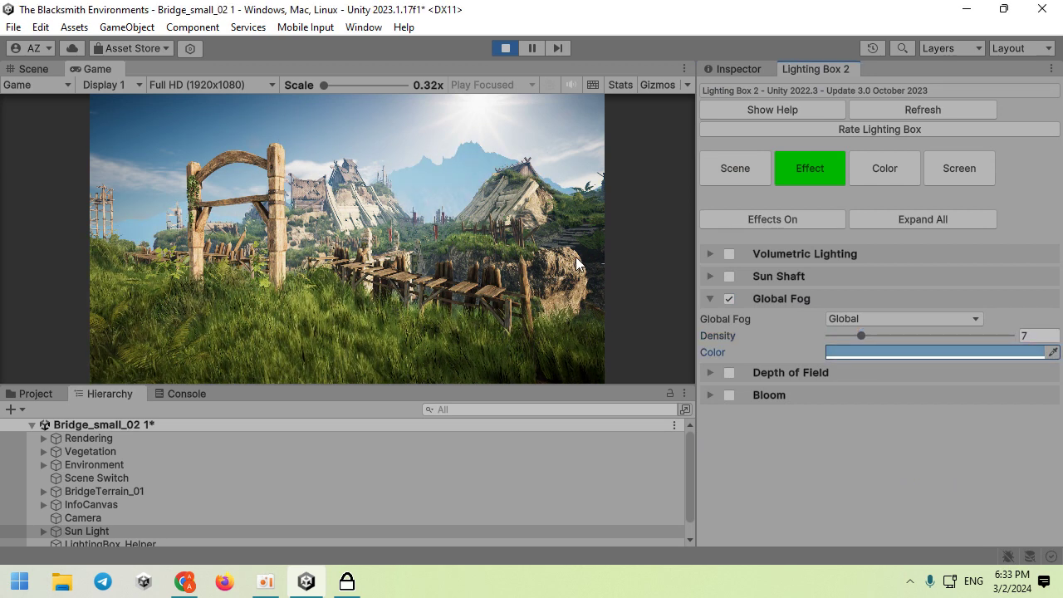
left_click(839, 353)
left_click_drag(924, 276, 917, 261)
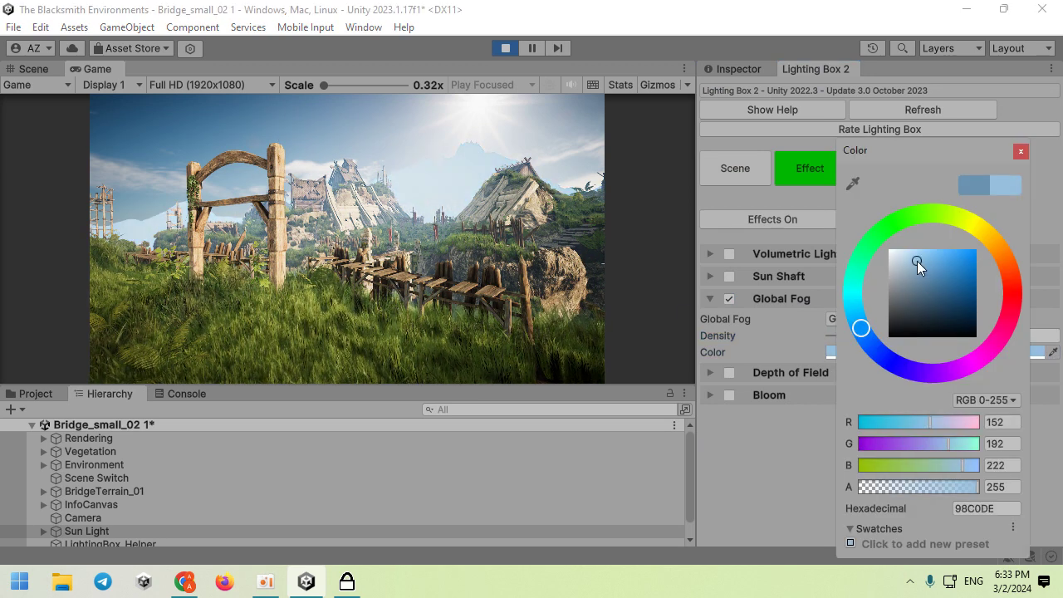
key("Return")
- Set the Global Fog density to 8.1 and its colour to salmon pink, comparing the scene with effects off and on
mouse_move(861, 336)
left_mouse_down()
mouse_move(882, 332)
mouse_move(845, 331)
mouse_move(864, 333)
left_mouse_up()
left_click(883, 356)
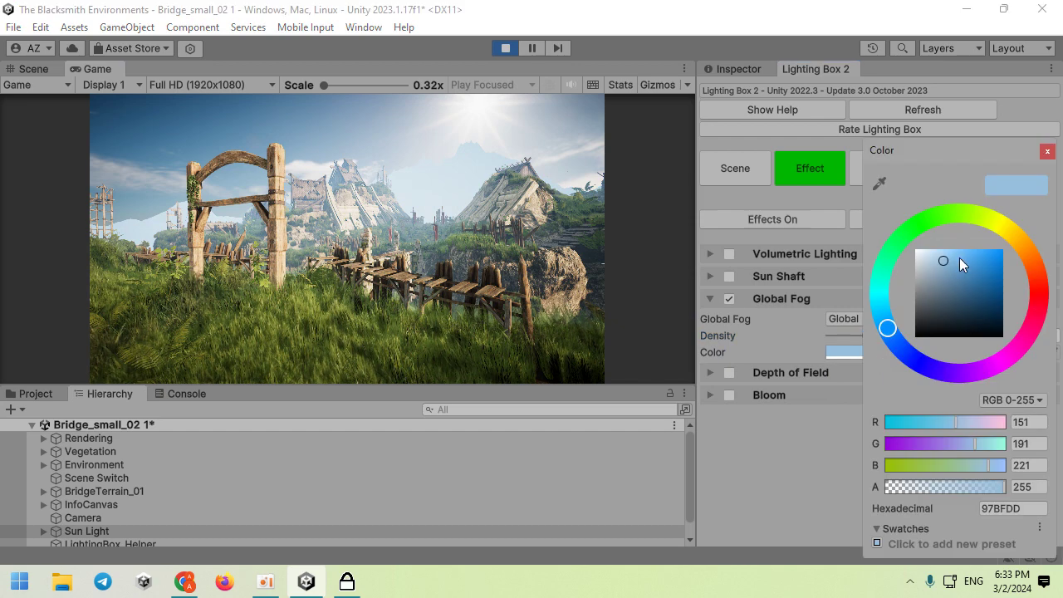
mouse_move(1001, 230)
left_mouse_down()
mouse_move(1035, 265)
mouse_move(1053, 359)
left_mouse_up()
mouse_move(973, 422)
left_mouse_down()
mouse_move(927, 395)
mouse_move(893, 264)
mouse_move(959, 205)
mouse_move(1056, 273)
left_mouse_up()
left_click(479, 157)
left_click(815, 217)
left_click(815, 218)
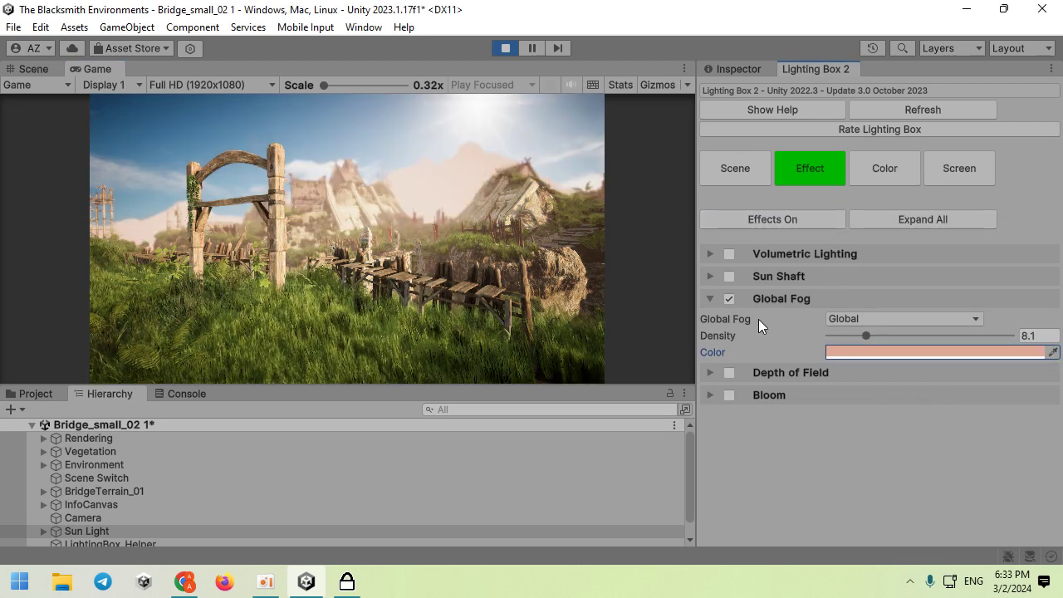
- Enable Bloom with an intensity of 1.27 and a threshold of 1.893, comparing the scene with Bloom off and on
left_click(729, 394)
left_click(841, 393)
left_click_drag(847, 393, 947, 410)
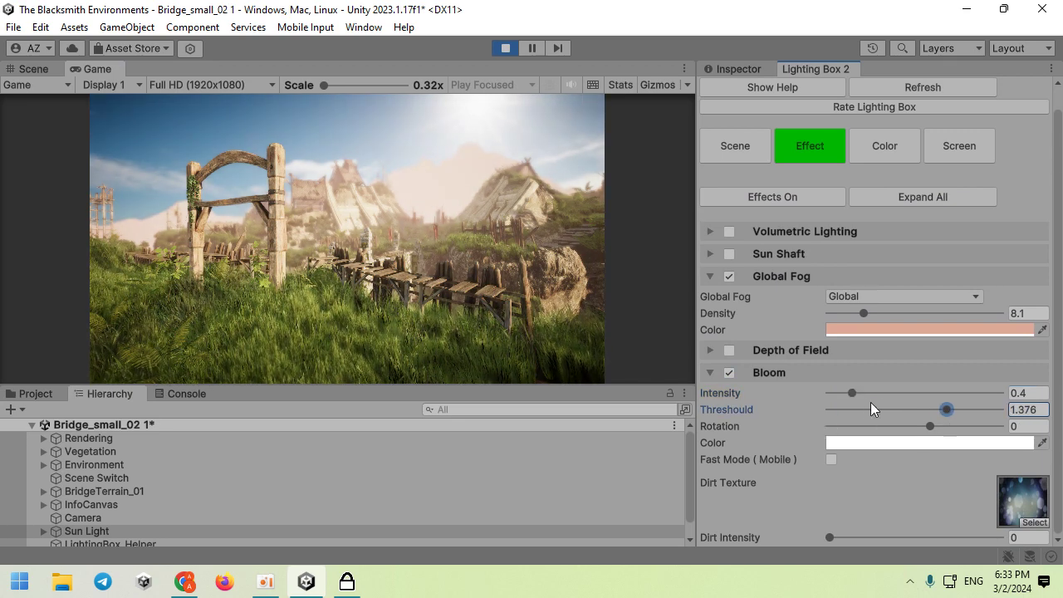
left_click_drag(868, 393, 941, 394)
left_click_drag(904, 399, 991, 410)
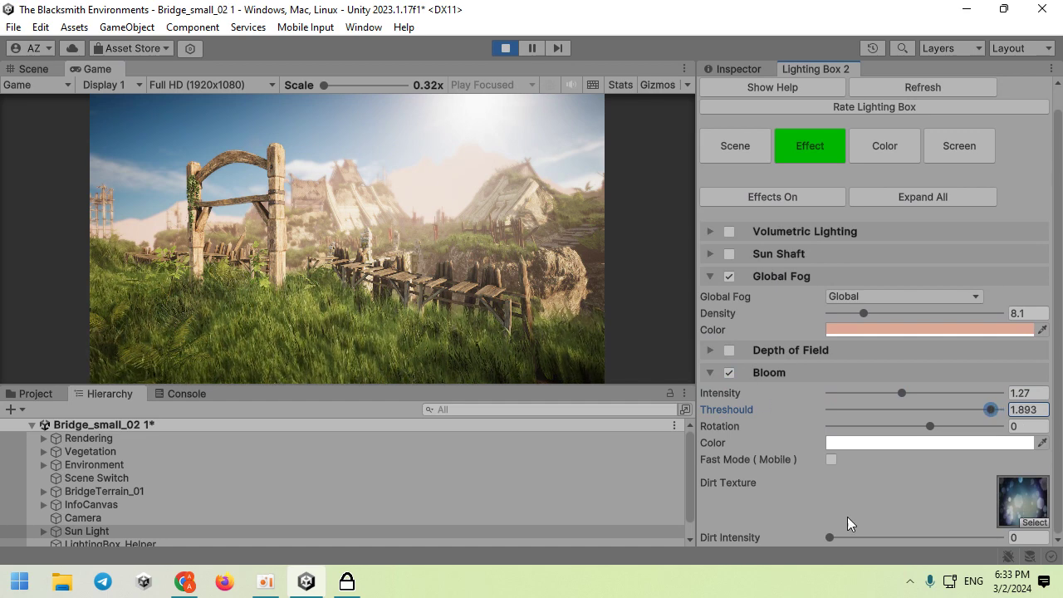
left_click_drag(854, 540, 1015, 528)
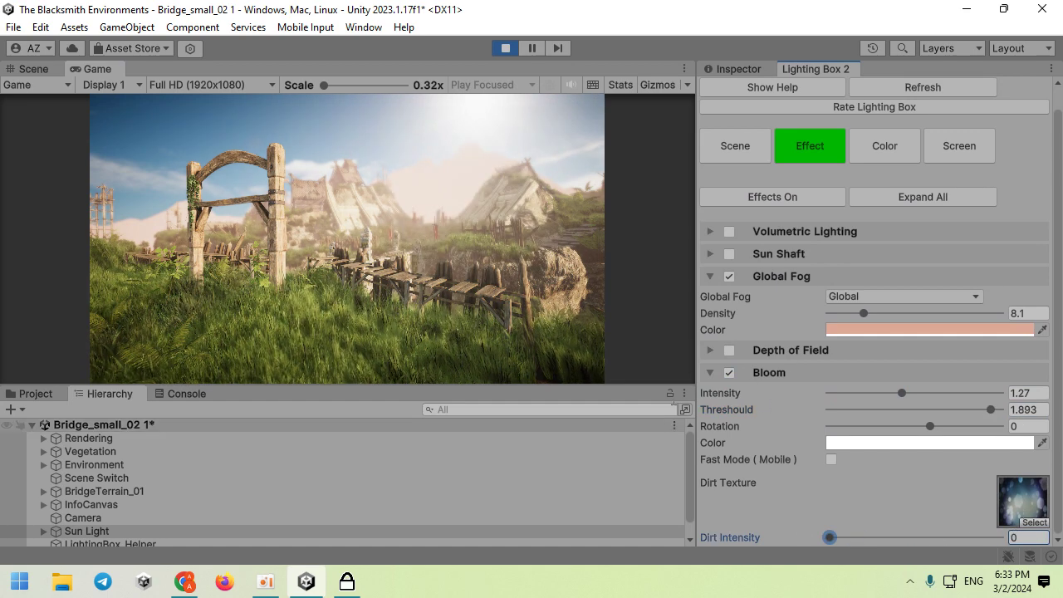
left_click(730, 373)
left_click(729, 373)
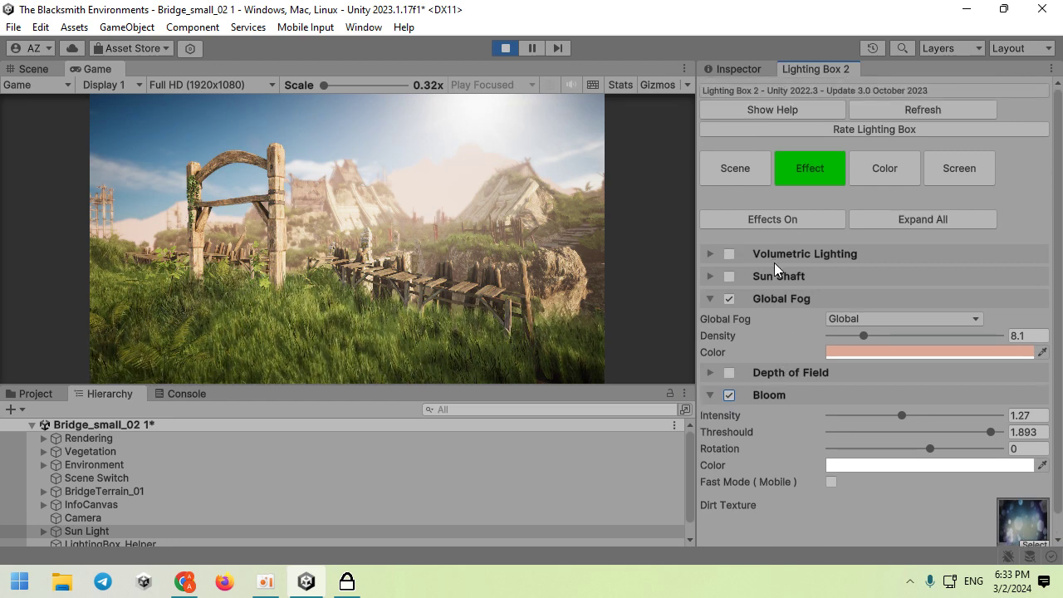
- Enable Volumetric Lighting and set its intensity to Level 4
left_click(771, 259)
left_click(730, 255)
left_click(439, 226)
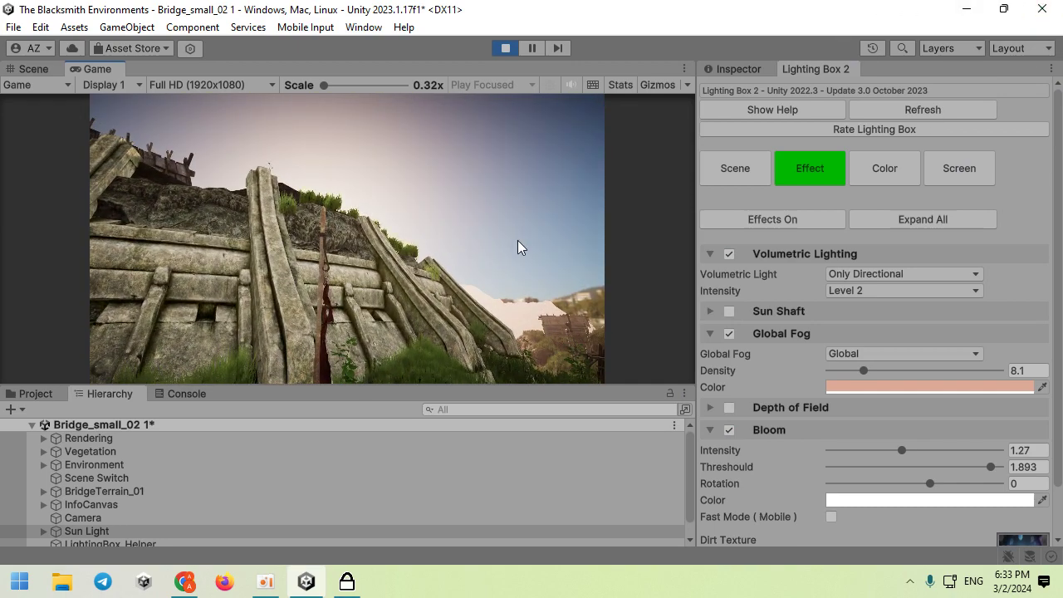
left_click(864, 291)
left_click(869, 352)
left_click(872, 291)
left_click(886, 363)
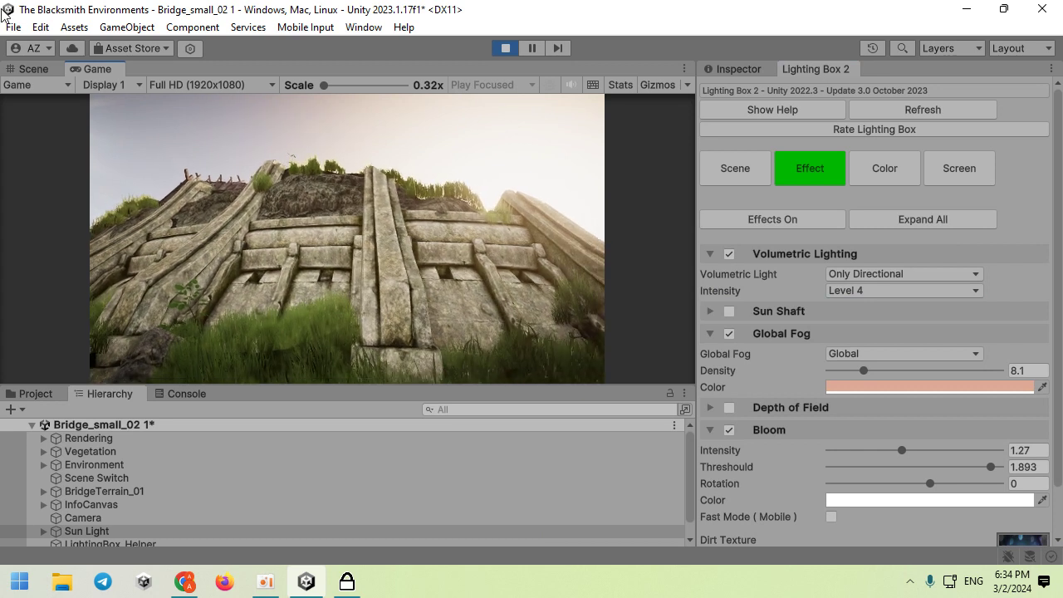
- Set the Sun Light's Time Slider to 27209 and its Geo Rotation to 185
left_click(729, 70)
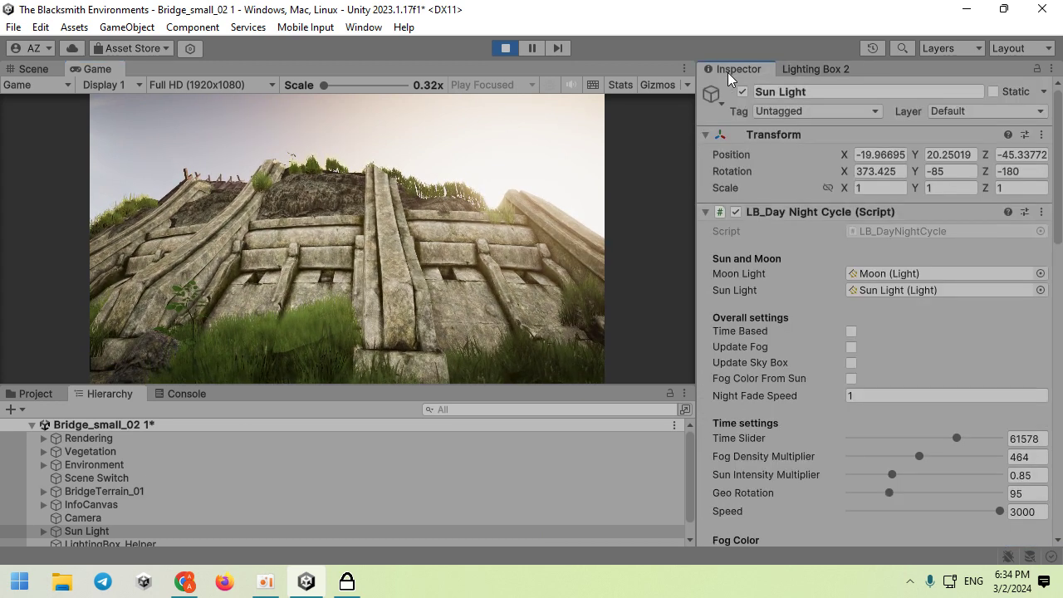
scroll(854, 343, "down", 3)
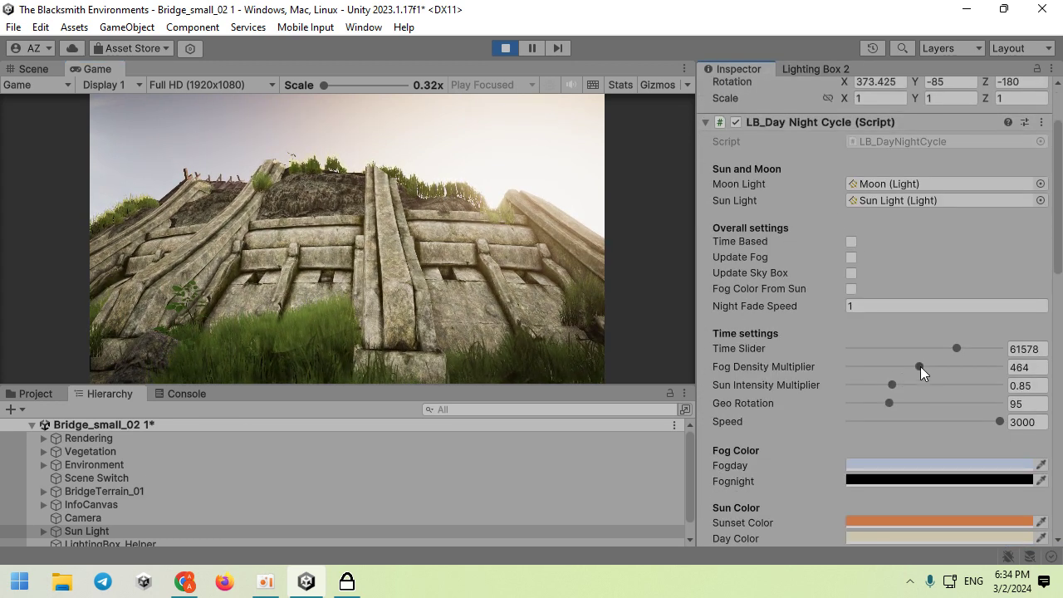
left_click_drag(944, 349, 895, 350)
left_click_drag(889, 403, 927, 404)
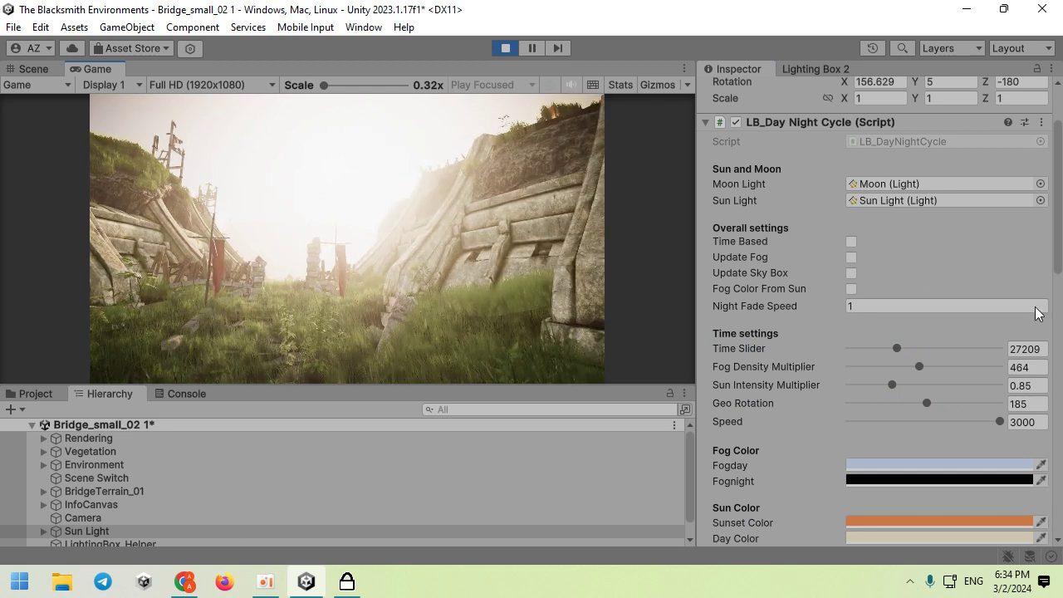
scroll(807, 301, "up", 3)
- Turn off the Bloom effect in Lighting Box 2
left_click(797, 70)
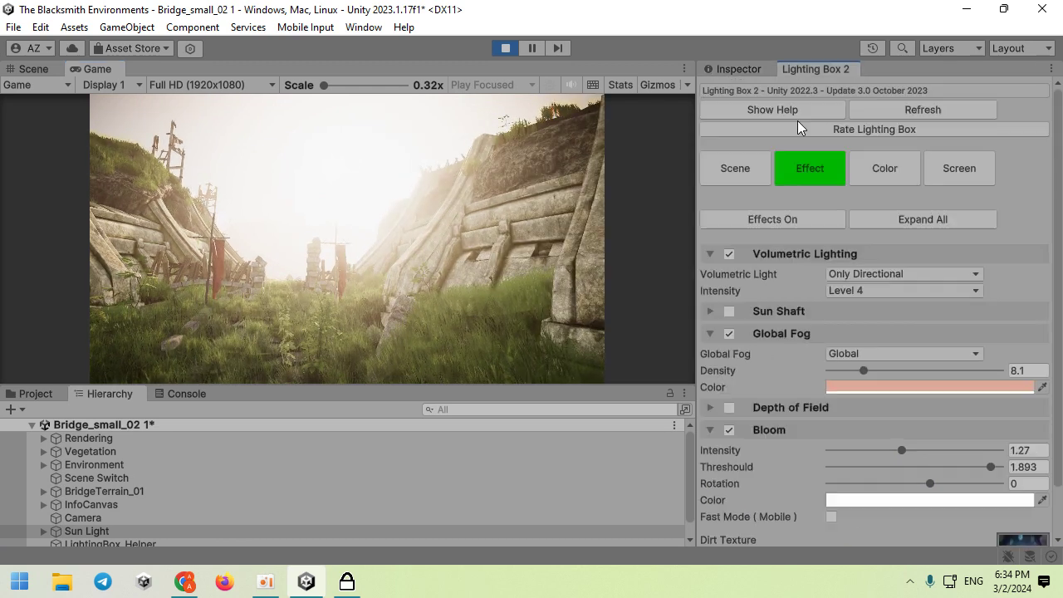
scroll(805, 266, "down", 2)
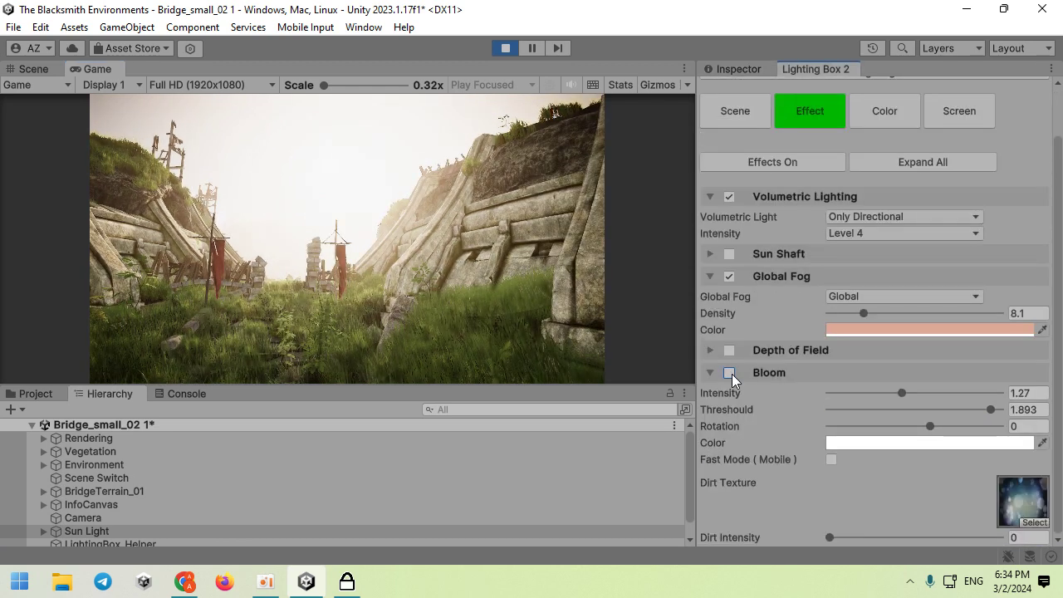
left_click(730, 373)
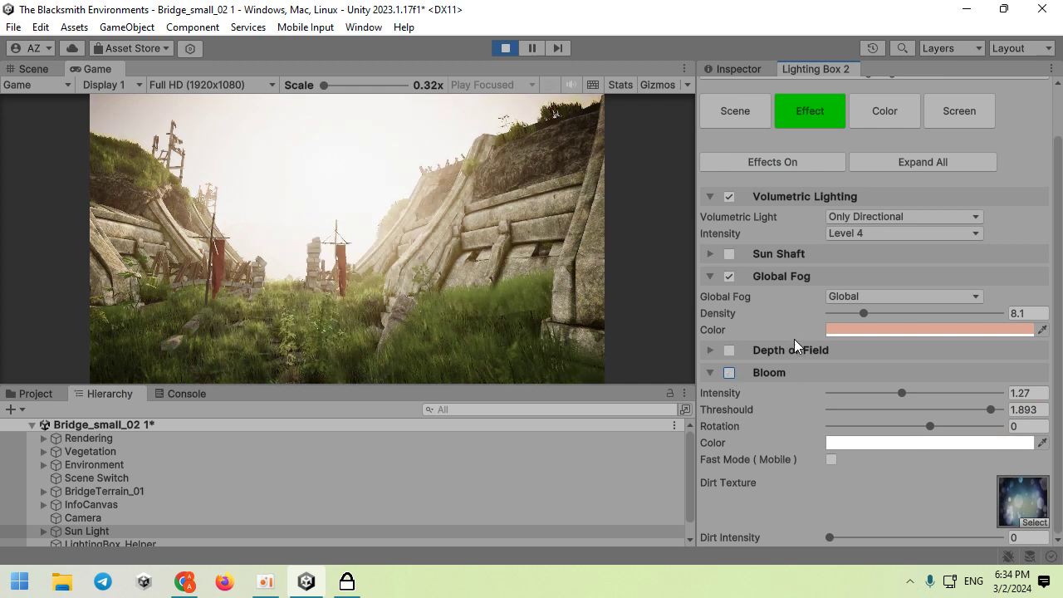
- Set the Vignette intensity to 0.26 and enable Chromatic Aberration in the screen effects
left_click(869, 107)
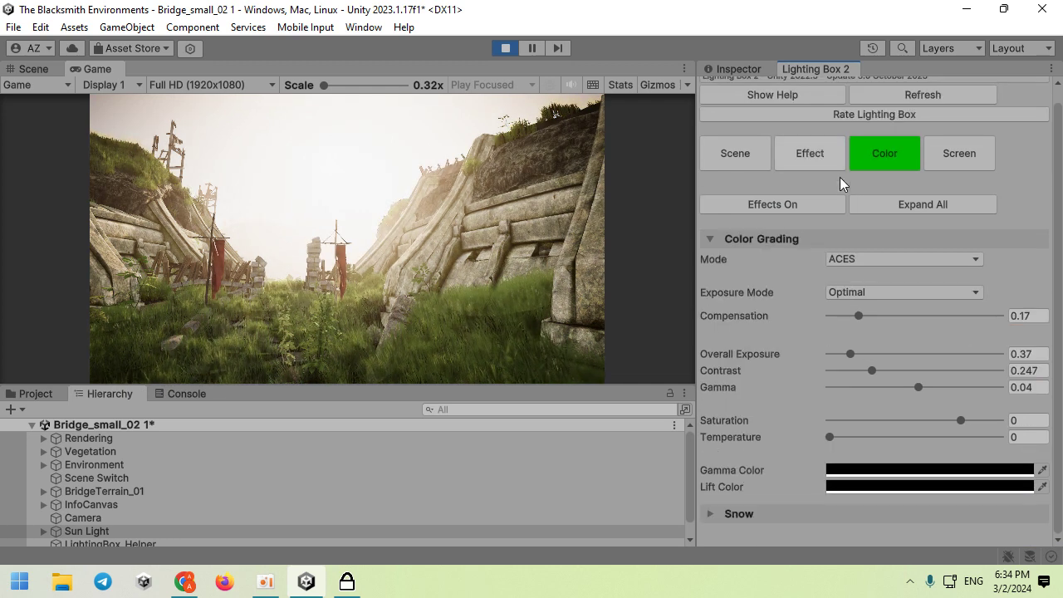
left_click(936, 159)
left_click(813, 295)
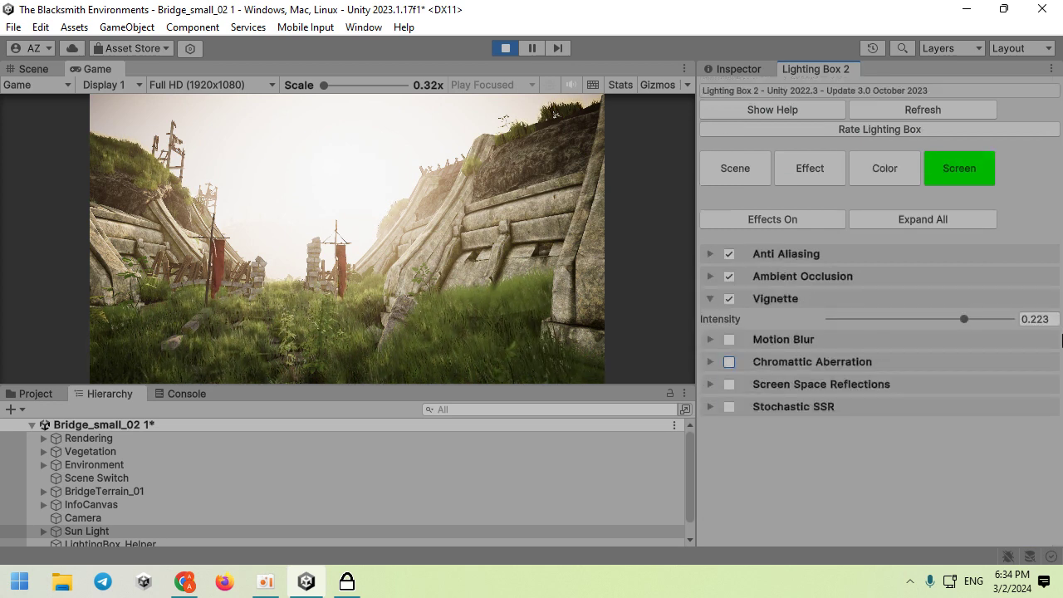
left_click_drag(958, 313, 987, 323)
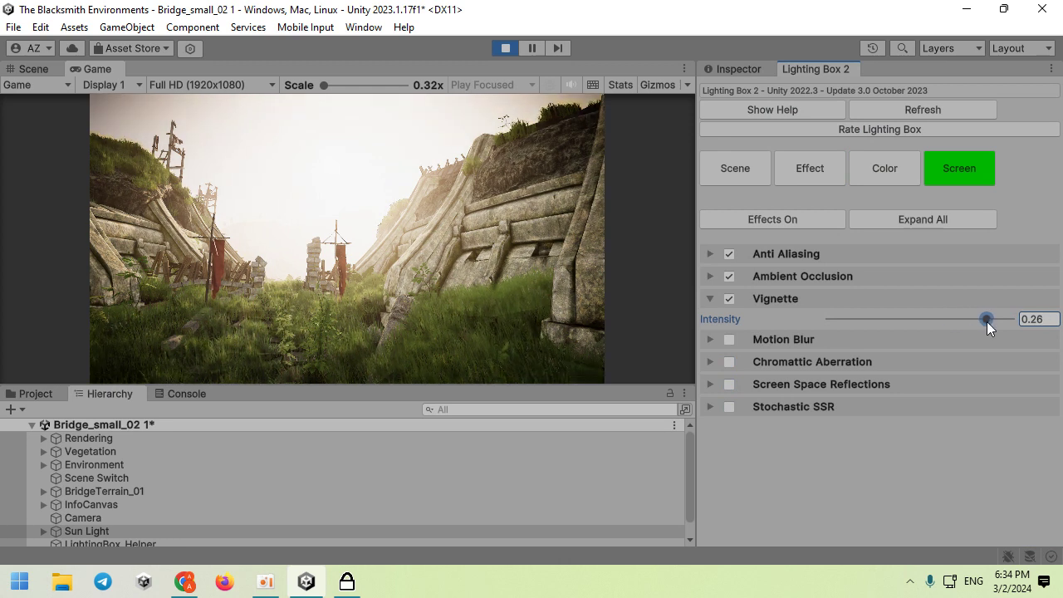
left_click(730, 363)
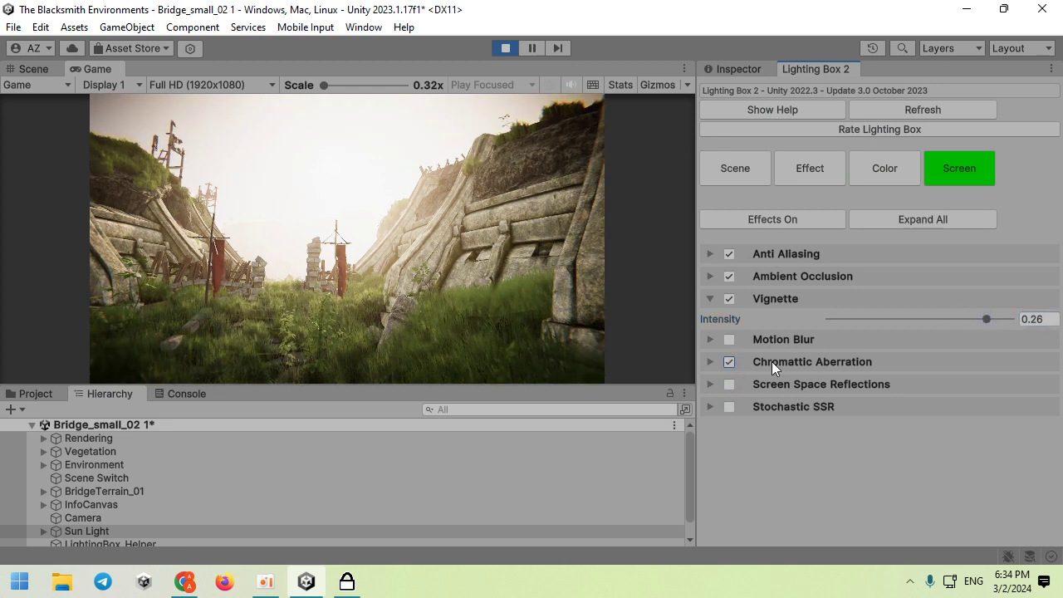
- Enable Stochastic SSR and compare the scene with Ambient Occlusion off and on, leaving it on
left_click(730, 407)
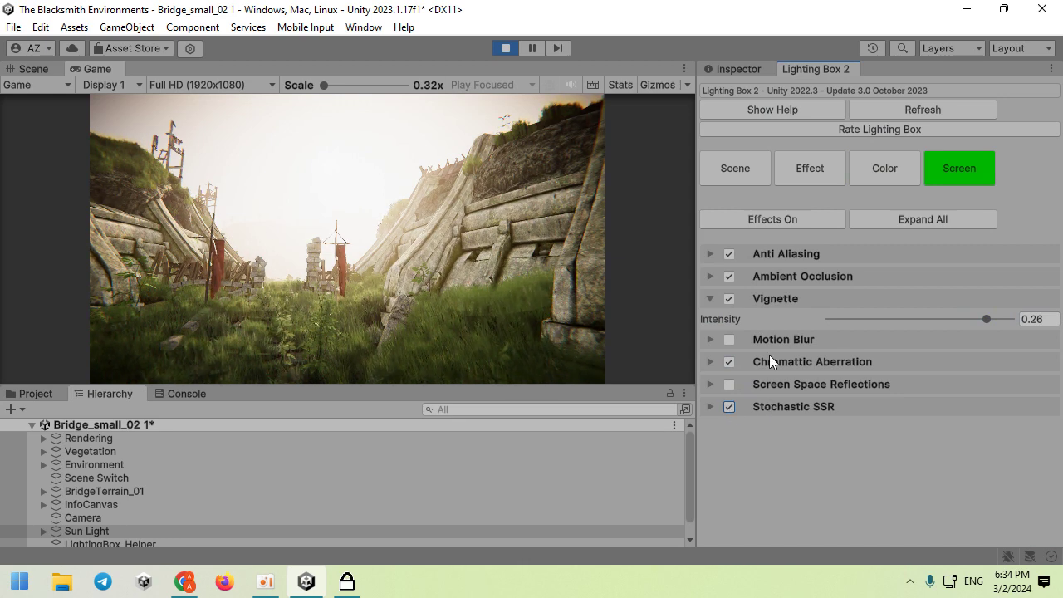
left_click(770, 278)
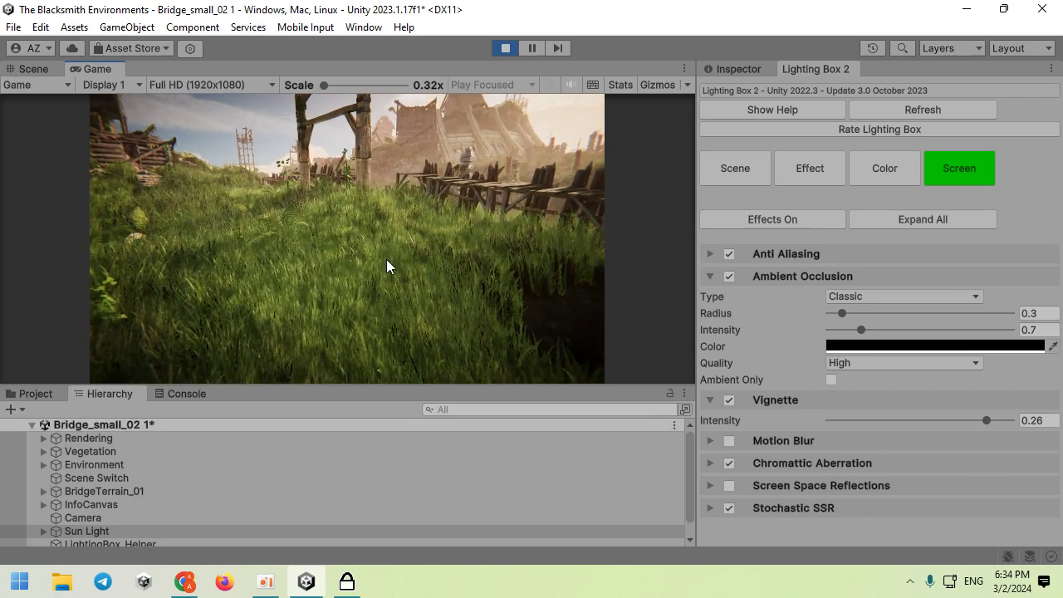
left_click(731, 278)
left_click(730, 278)
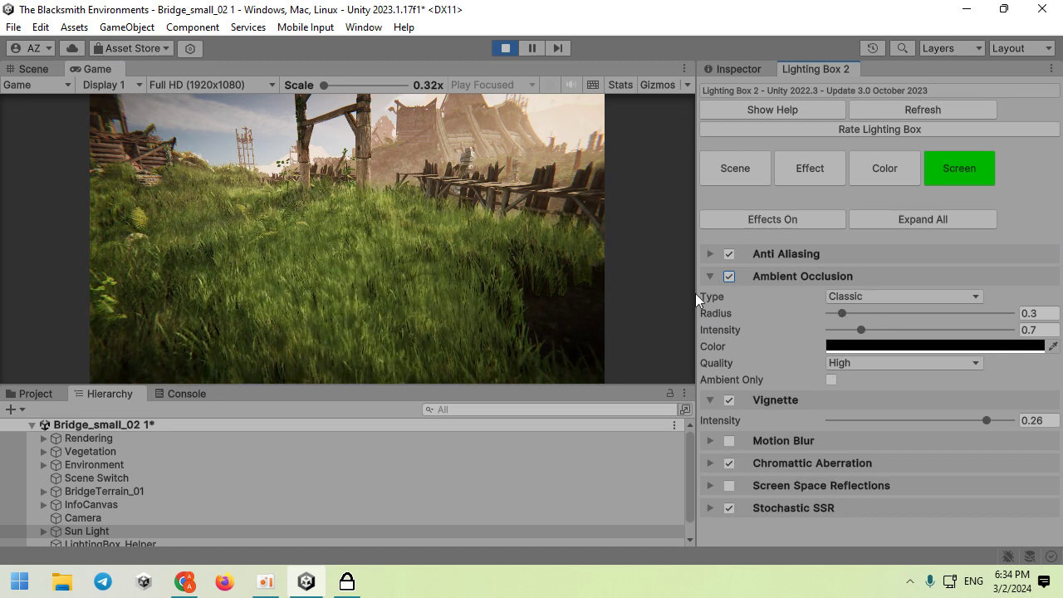
- Set the Ambient Occlusion radius to 0.16 and intensity to 1.56, checking the shading in an enlarged Game view
mouse_move(842, 313)
left_mouse_down()
mouse_move(918, 329)
mouse_move(884, 332)
mouse_move(988, 330)
mouse_move(828, 328)
mouse_move(870, 331)
left_mouse_up()
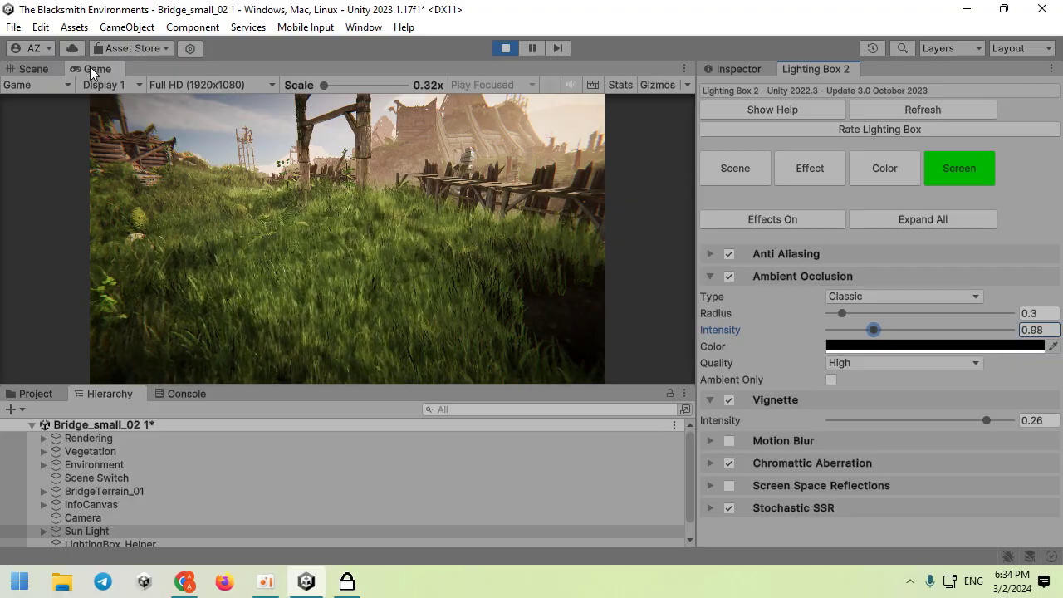
double_click(91, 69)
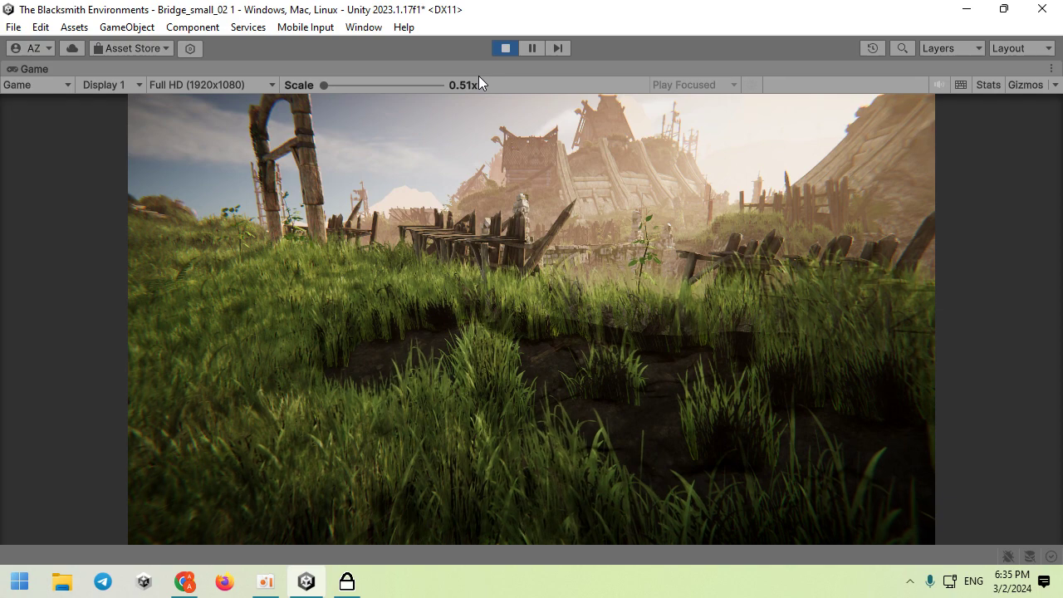
key("shift+space")
mouse_move(876, 329)
left_mouse_down()
mouse_move(933, 329)
mouse_move(789, 329)
mouse_move(902, 329)
mouse_move(885, 314)
mouse_move(796, 308)
mouse_move(837, 314)
left_mouse_up()
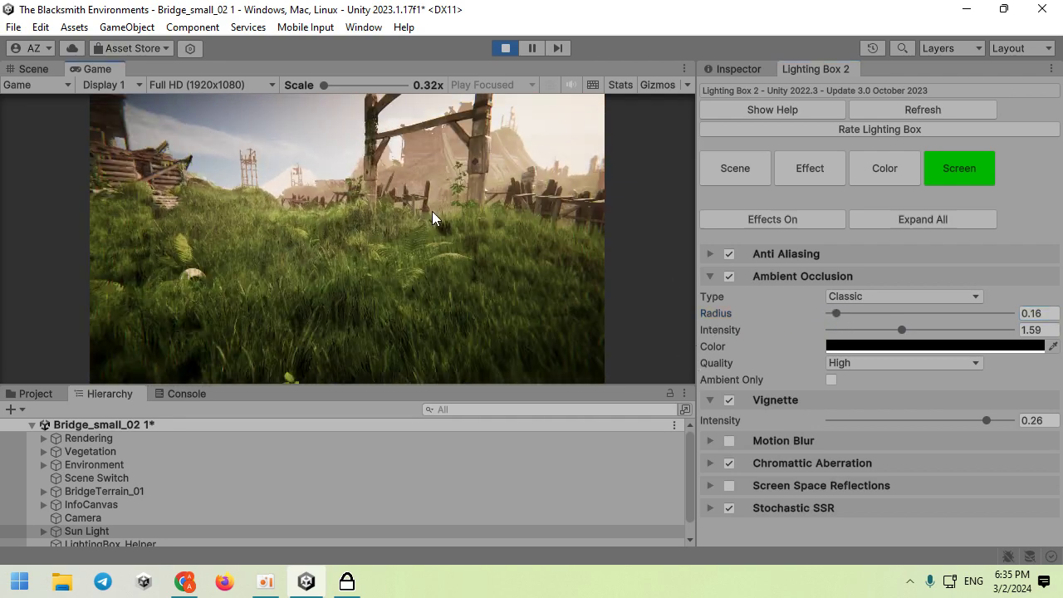
mouse_move(900, 330)
left_mouse_down()
mouse_move(804, 328)
mouse_move(901, 330)
left_mouse_up()
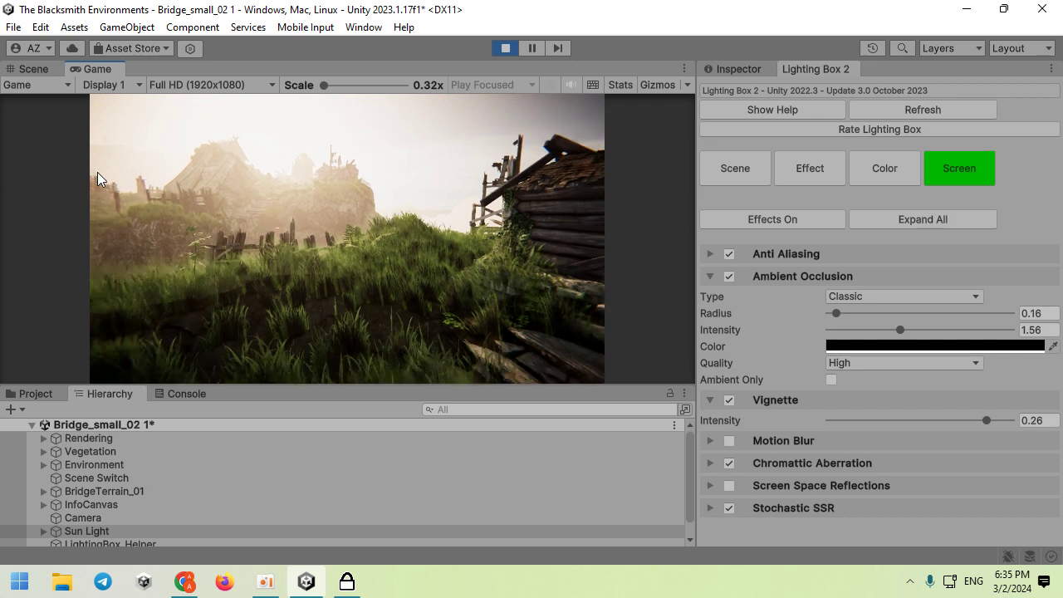
- Try the Sun Shaft effect with its blur at 4.12, and turn it off again
left_click(819, 174)
left_click(744, 317)
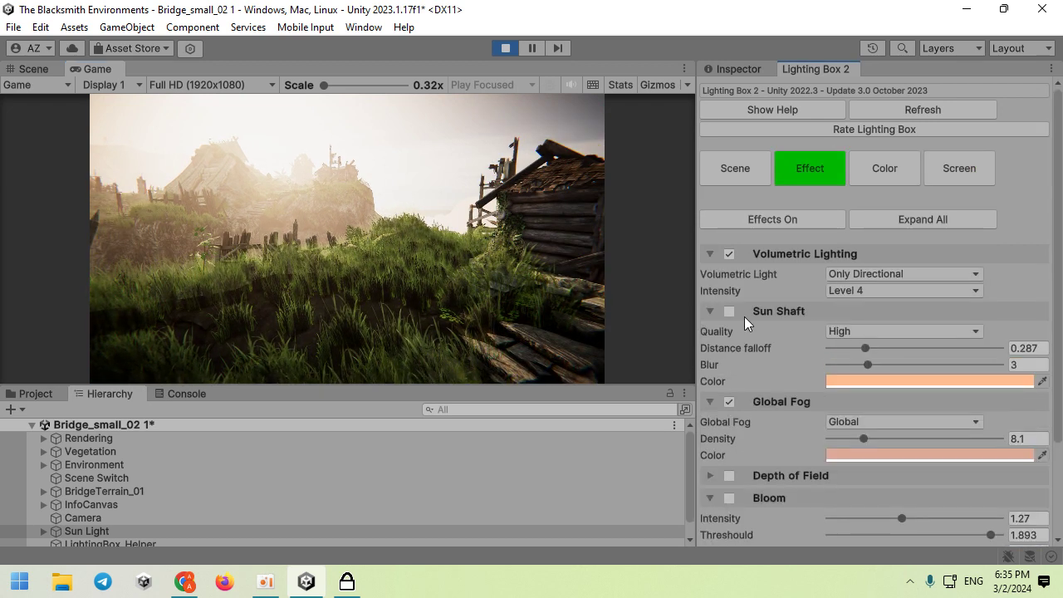
left_click(729, 311)
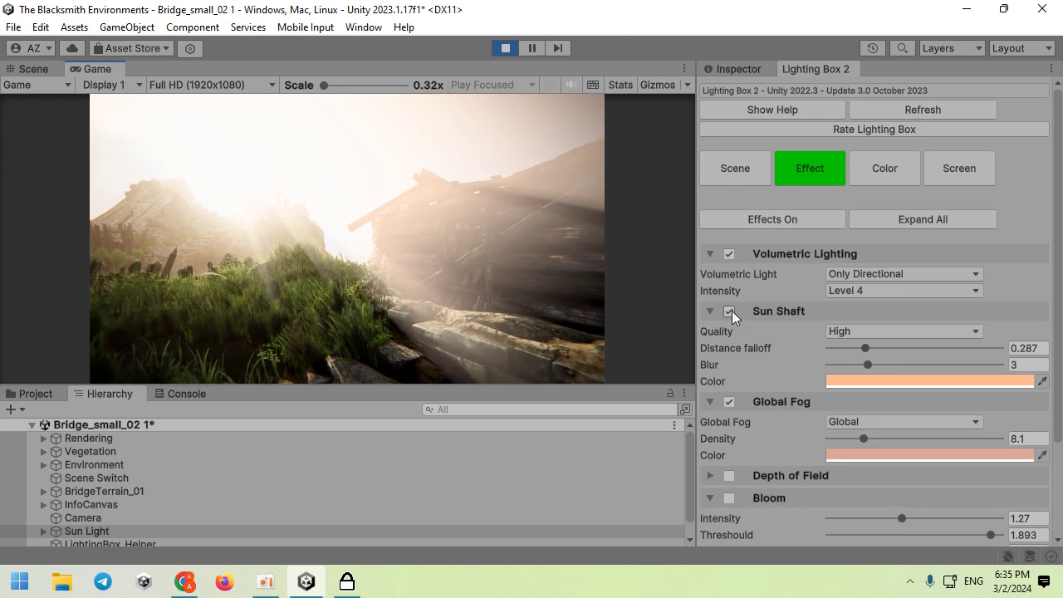
mouse_move(868, 365)
left_mouse_down()
mouse_move(987, 368)
mouse_move(833, 371)
mouse_move(889, 366)
left_mouse_up()
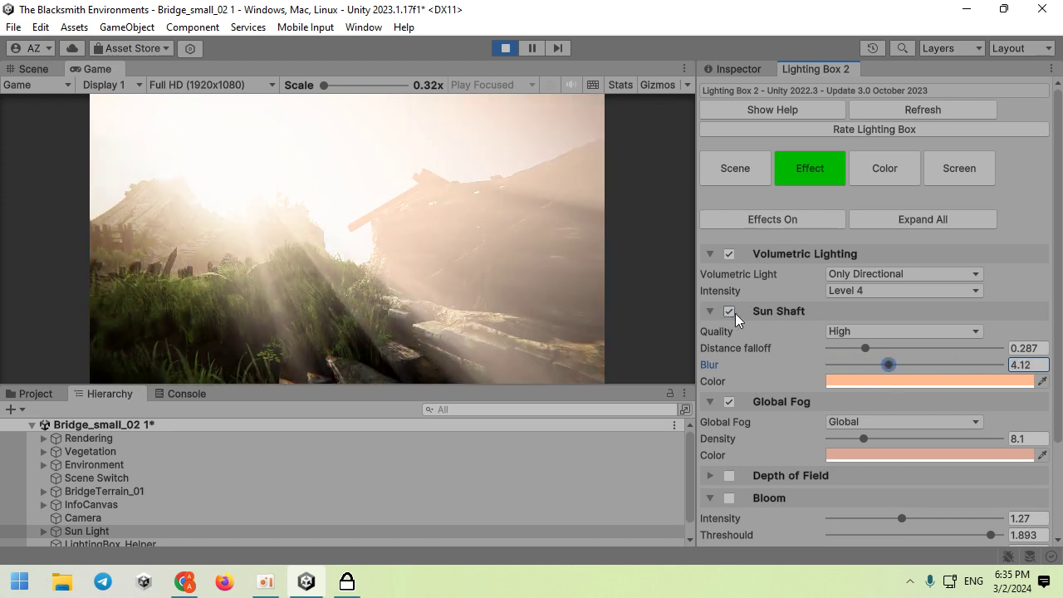
left_click(735, 313)
left_click(784, 309)
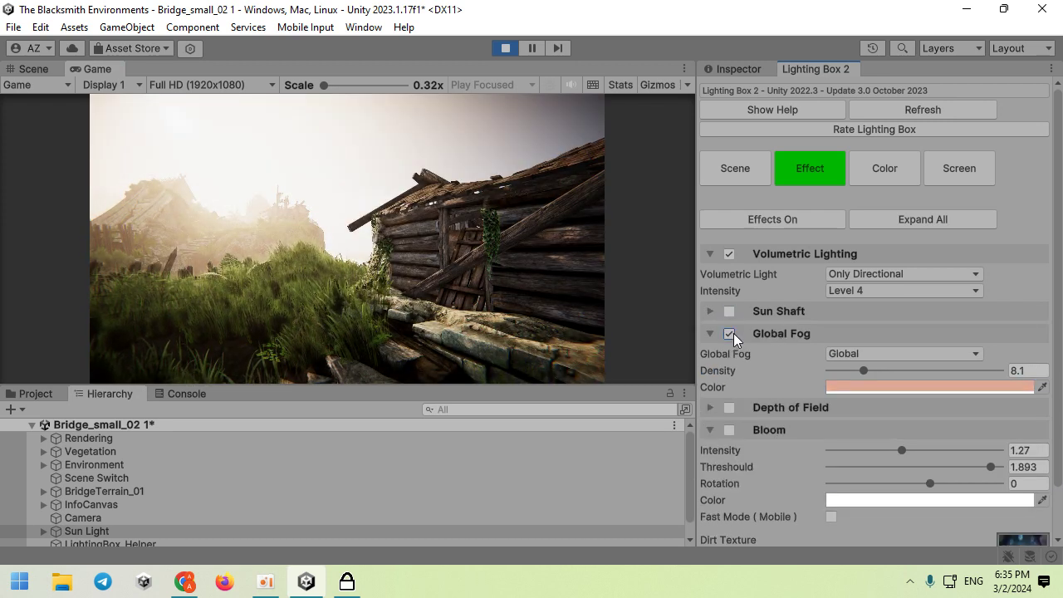
- Compare the scene without Global Fog, and try Distance fog with density 24.6 and a light orange-tan color
left_click(730, 334)
left_click(730, 334)
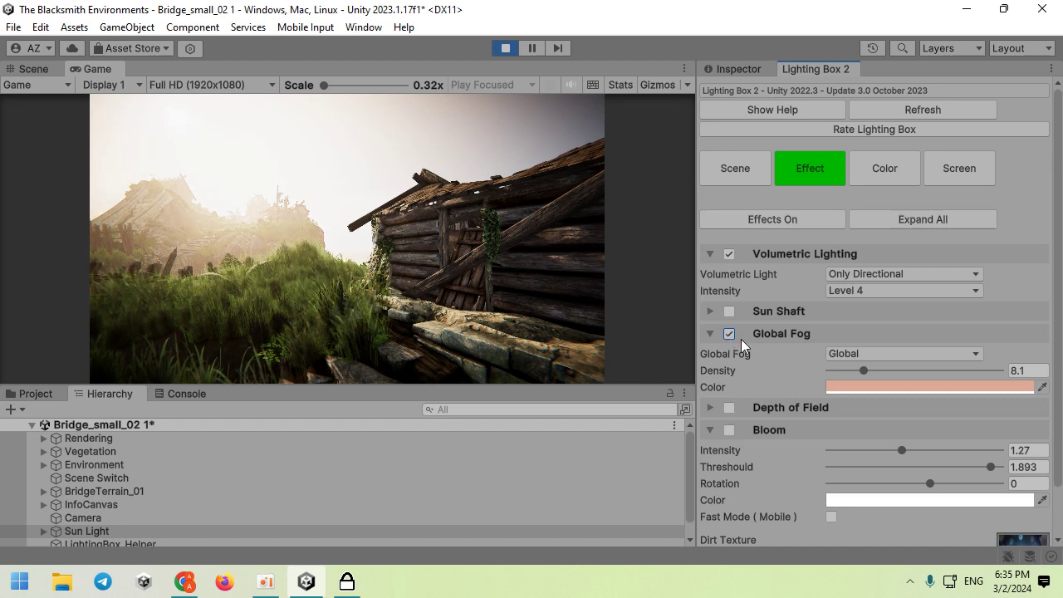
left_click(844, 355)
left_click(876, 409)
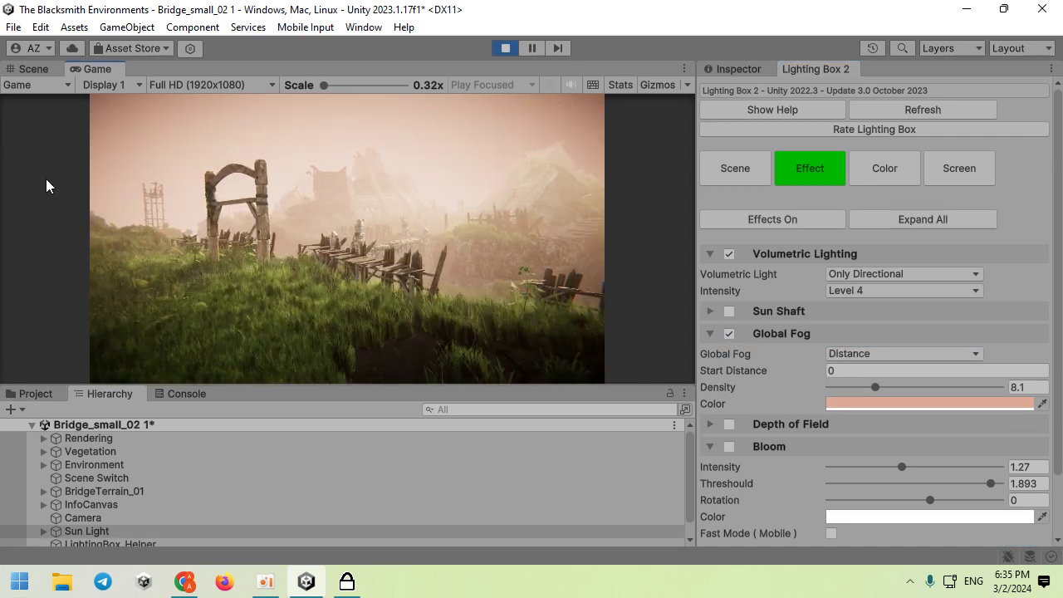
left_click_drag(876, 387, 968, 396)
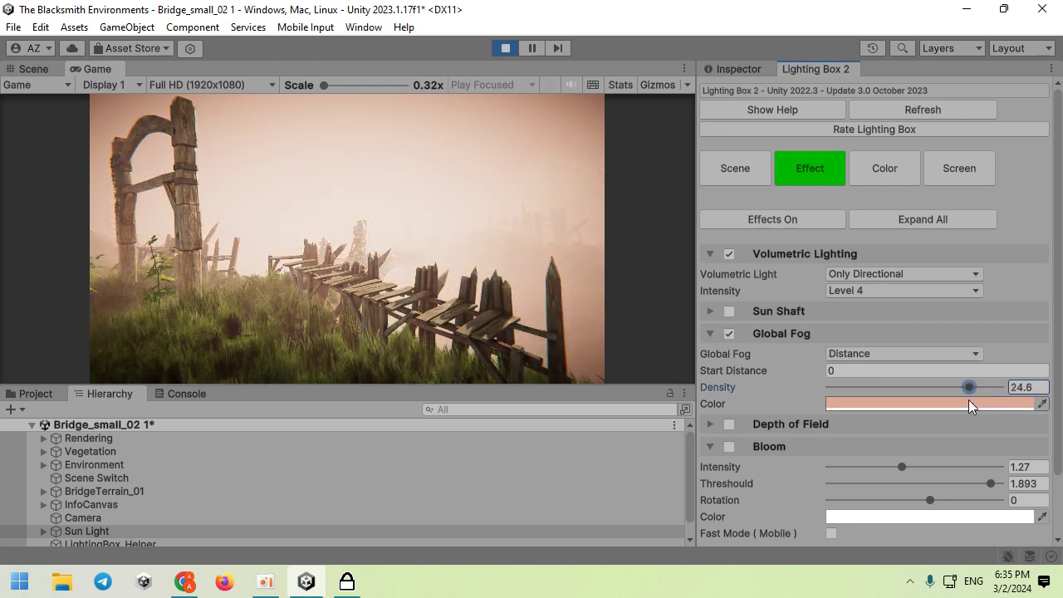
left_click(970, 401)
left_click_drag(892, 246, 1050, 254)
left_click(785, 256)
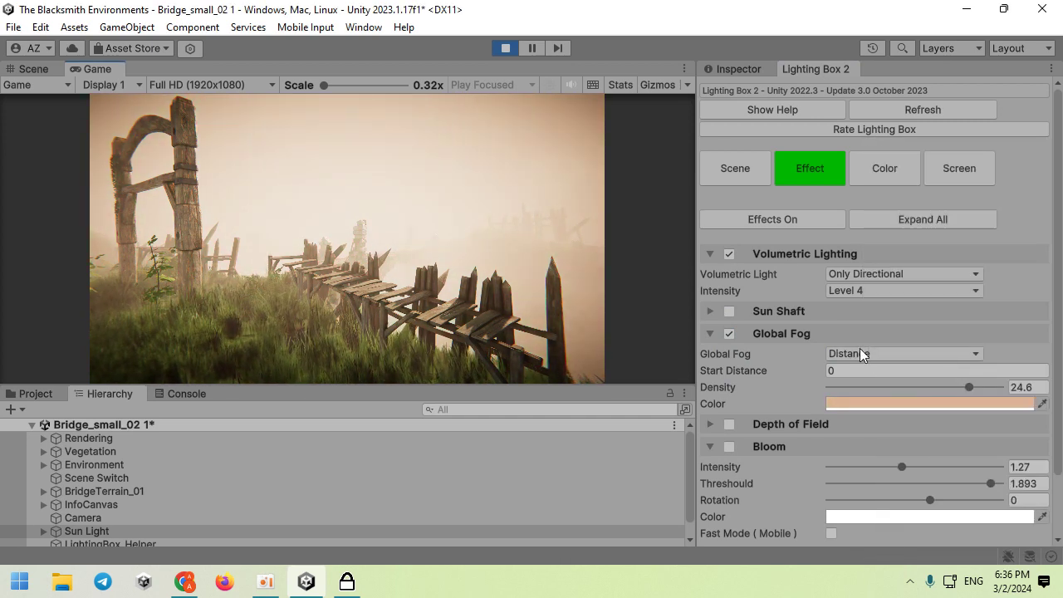
- Try Height mode for the Global Fog with a height of 22.25 and a height density of 0.098
left_click(849, 353)
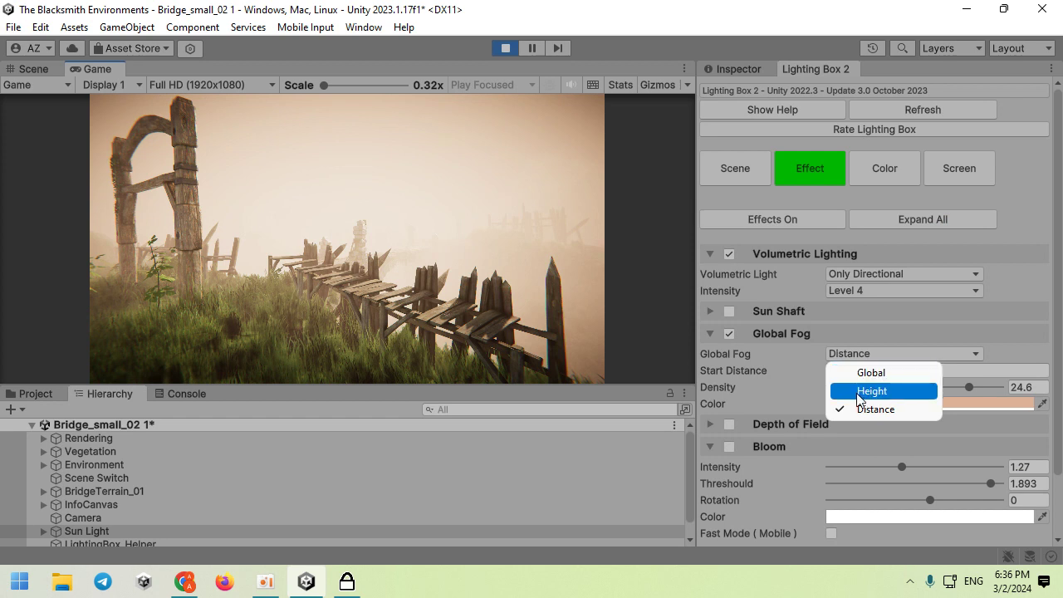
left_click(866, 391)
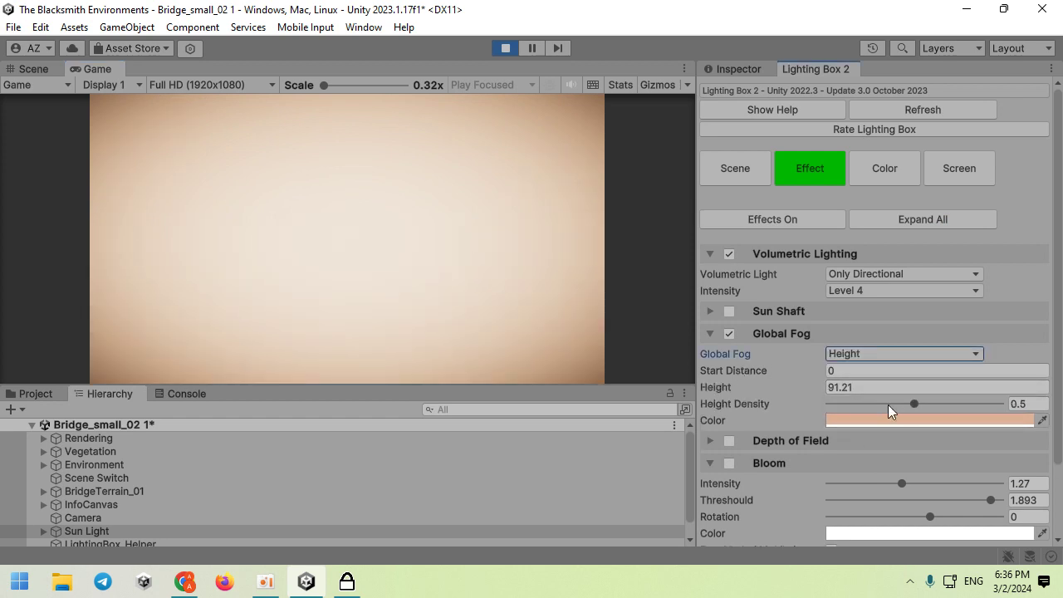
left_click_drag(765, 393, 959, 125)
left_click(407, 373)
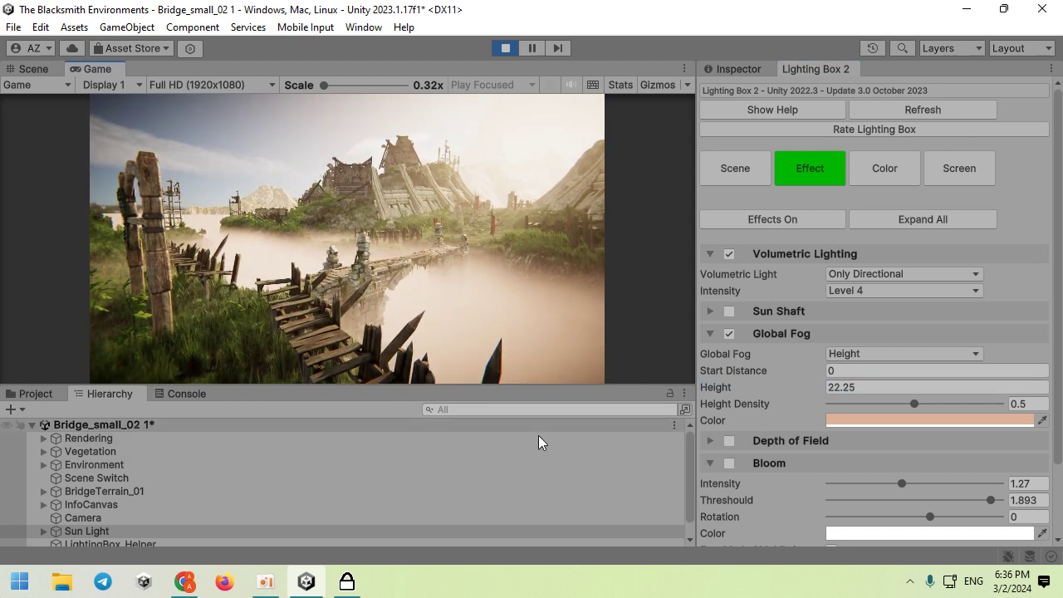
left_click_drag(858, 403, 846, 399)
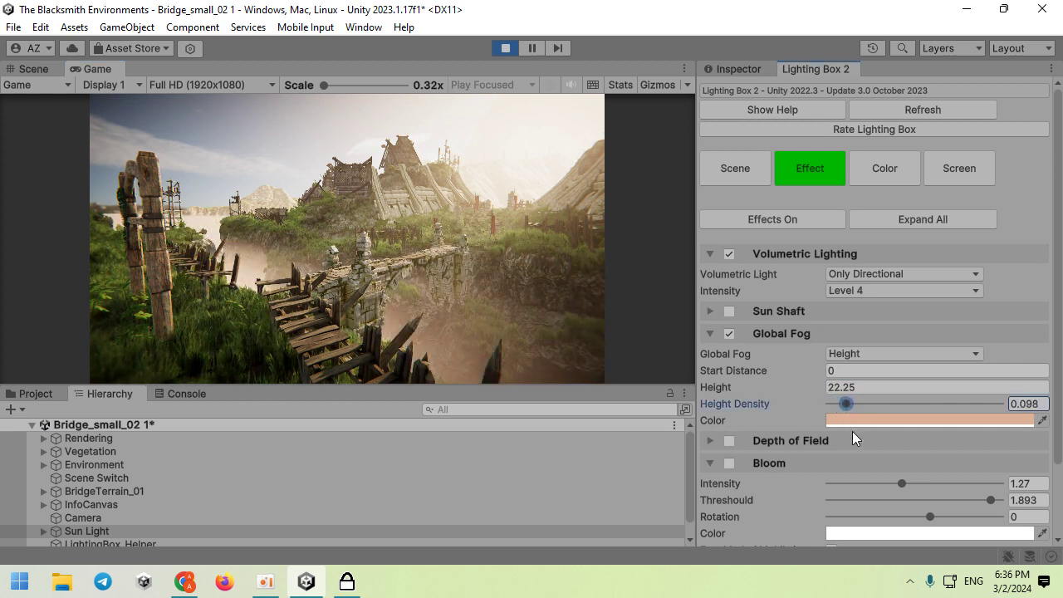
- Try a grey-green height fog color, ACBFB6, and change it to white
left_click(852, 422)
mouse_move(864, 295)
left_mouse_down()
mouse_move(861, 337)
mouse_move(901, 408)
mouse_move(857, 250)
left_mouse_up()
left_click_drag(912, 271, 873, 234)
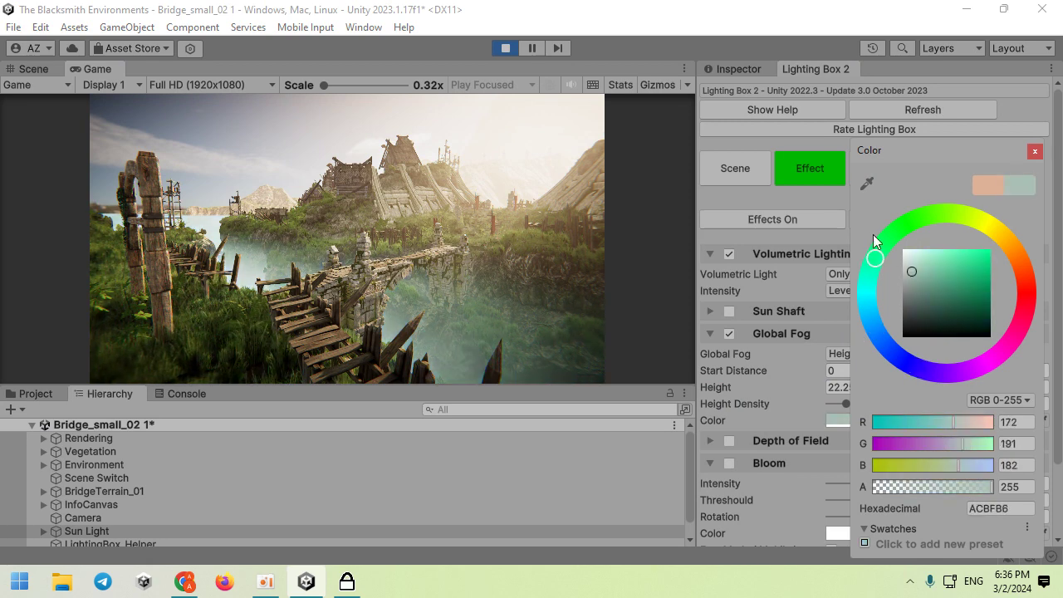
left_click(428, 216)
- Set the height fog's start distance to 33.9 and its height to 31.9
left_click_drag(778, 387, 852, 378)
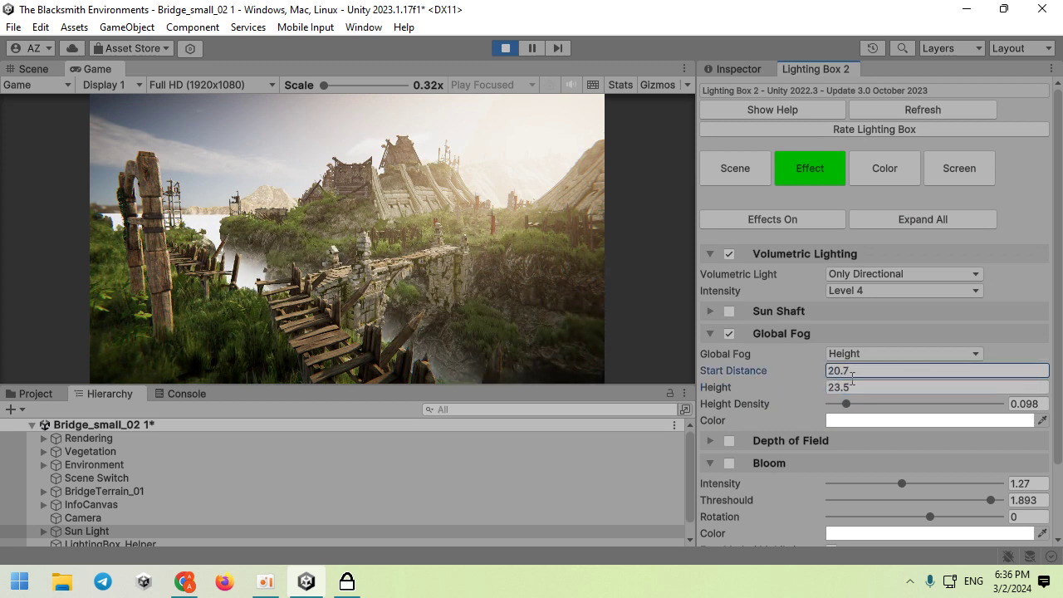
left_click_drag(787, 389, 977, 365)
left_click_drag(769, 367, 849, 370)
mouse_move(768, 389)
left_mouse_down()
mouse_move(824, 390)
mouse_move(781, 387)
left_mouse_up()
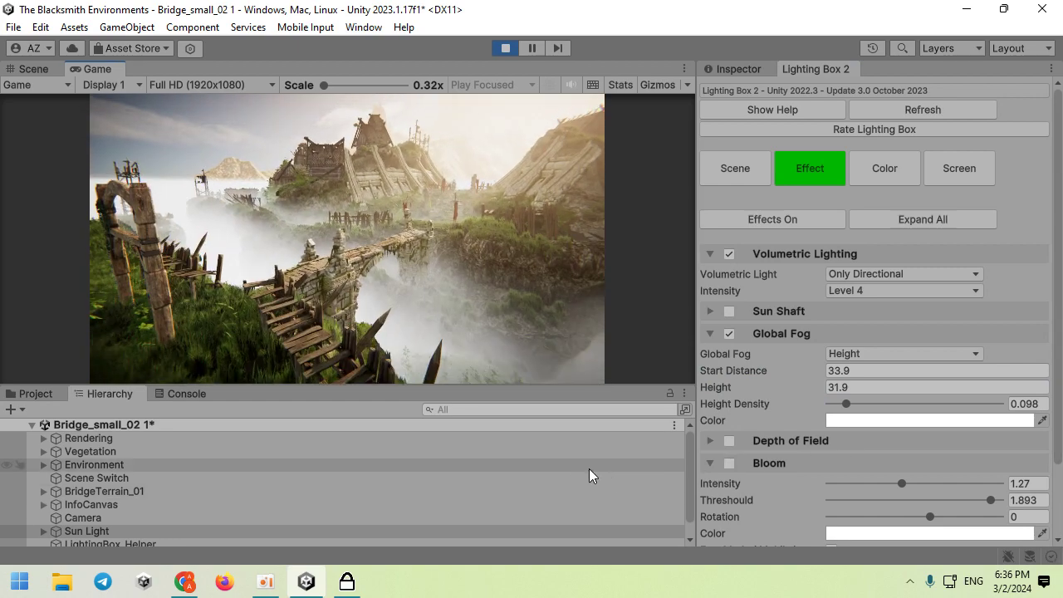
- Set the fog color to warm cream FFE4B4 and switch the Global Fog to Global mode with density 6.6
left_click(864, 421)
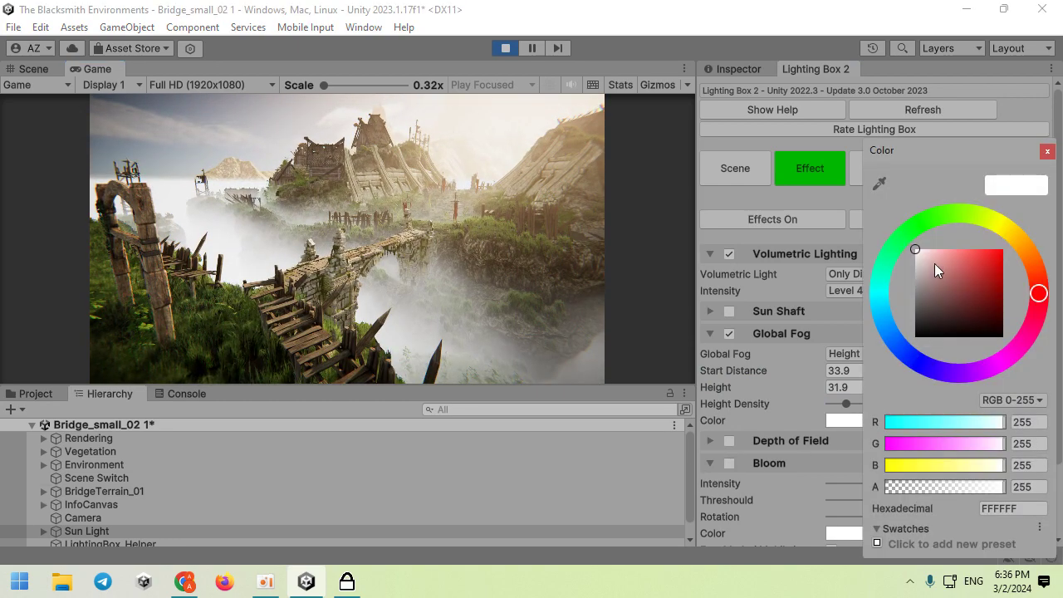
left_click_drag(928, 280, 982, 267)
left_click_drag(1039, 290, 1024, 242)
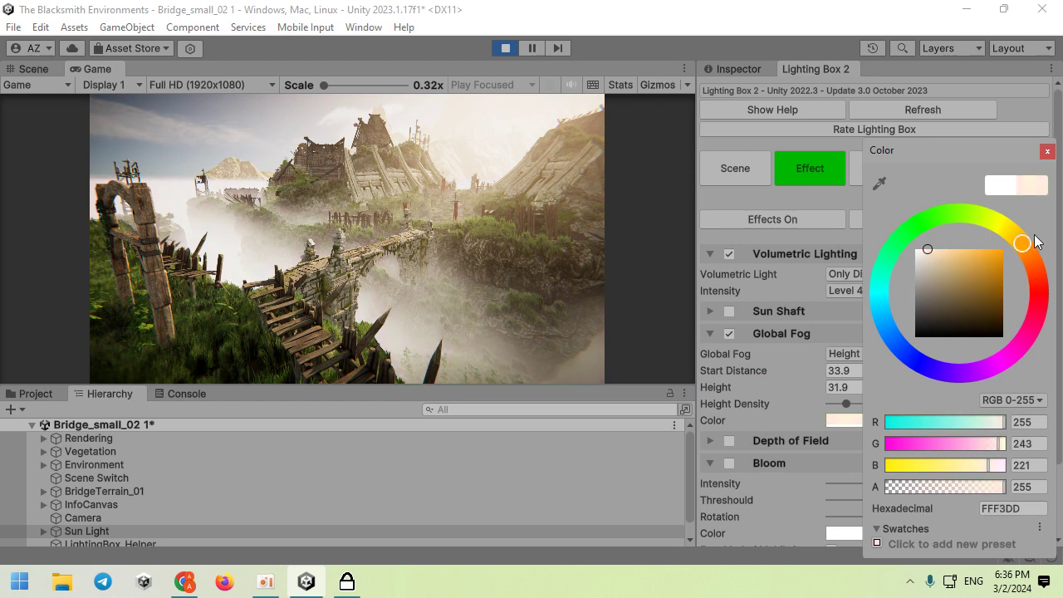
left_click_drag(931, 223, 942, 219)
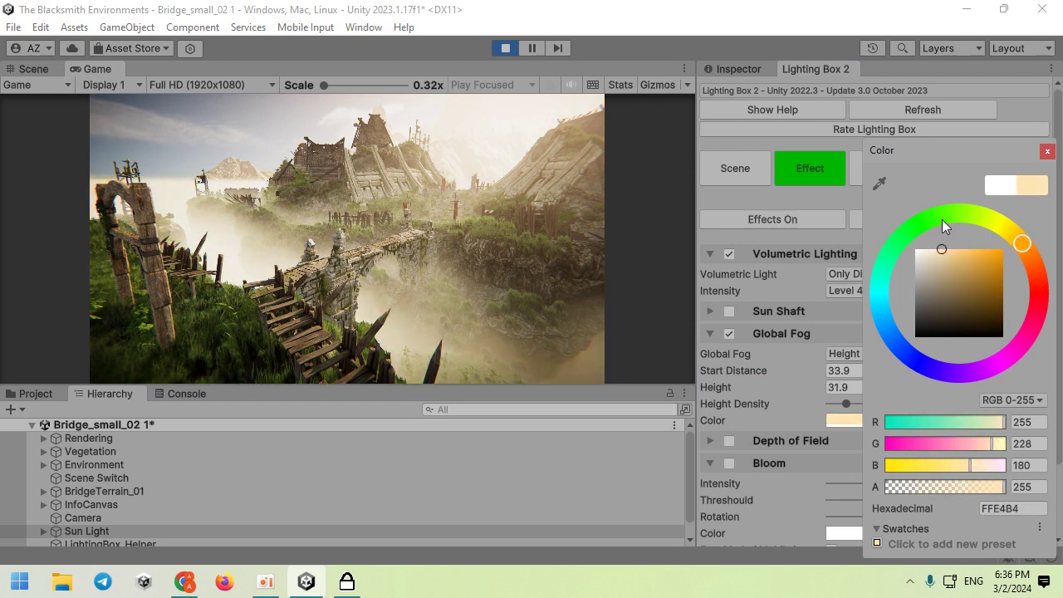
left_click(802, 242)
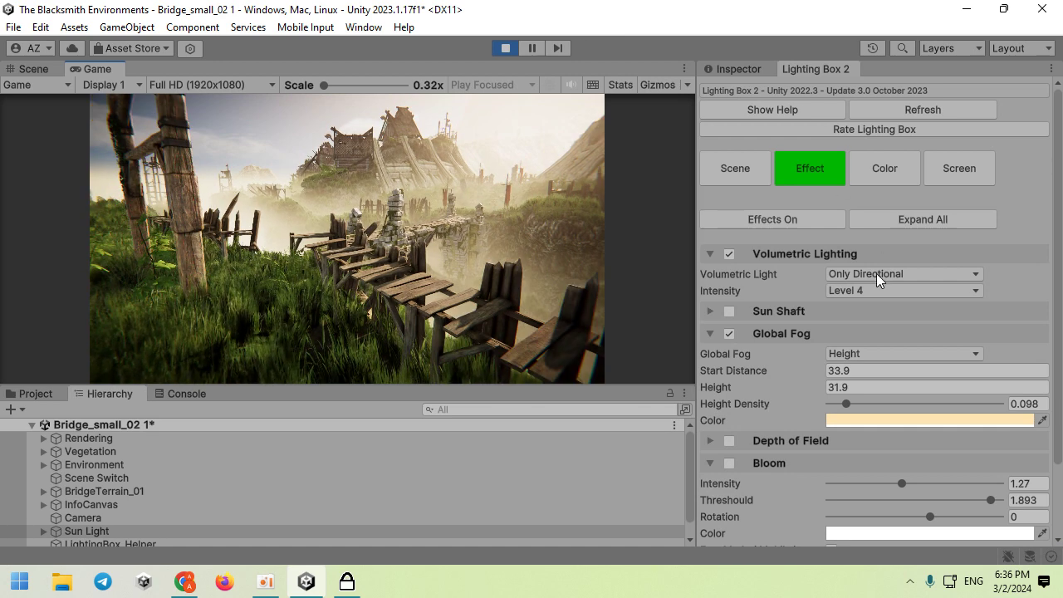
left_click(863, 354)
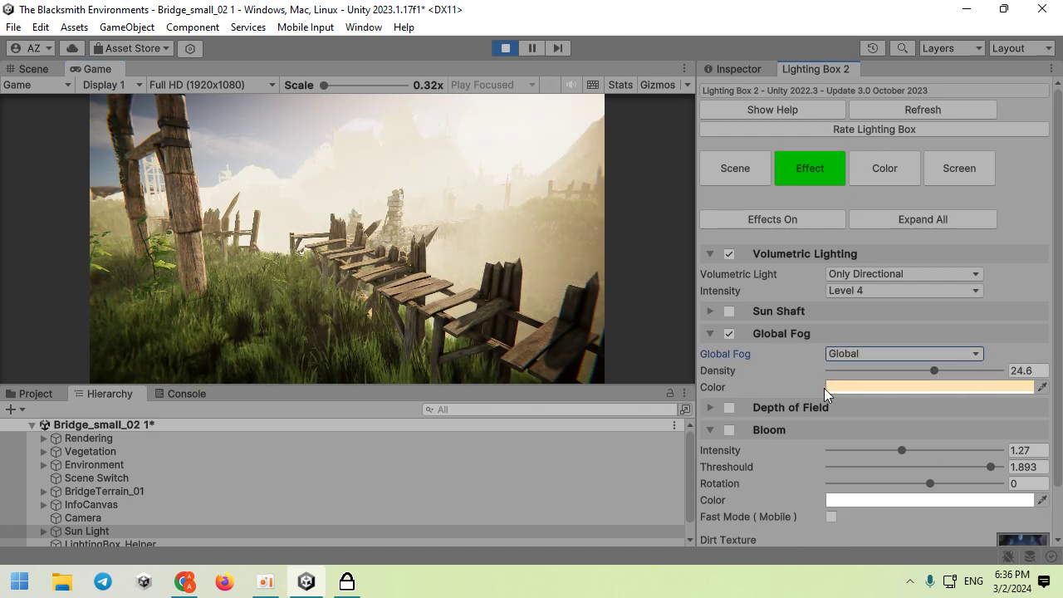
mouse_move(860, 375)
left_mouse_down()
mouse_move(825, 375)
mouse_move(872, 373)
mouse_move(825, 375)
mouse_move(858, 374)
left_mouse_up()
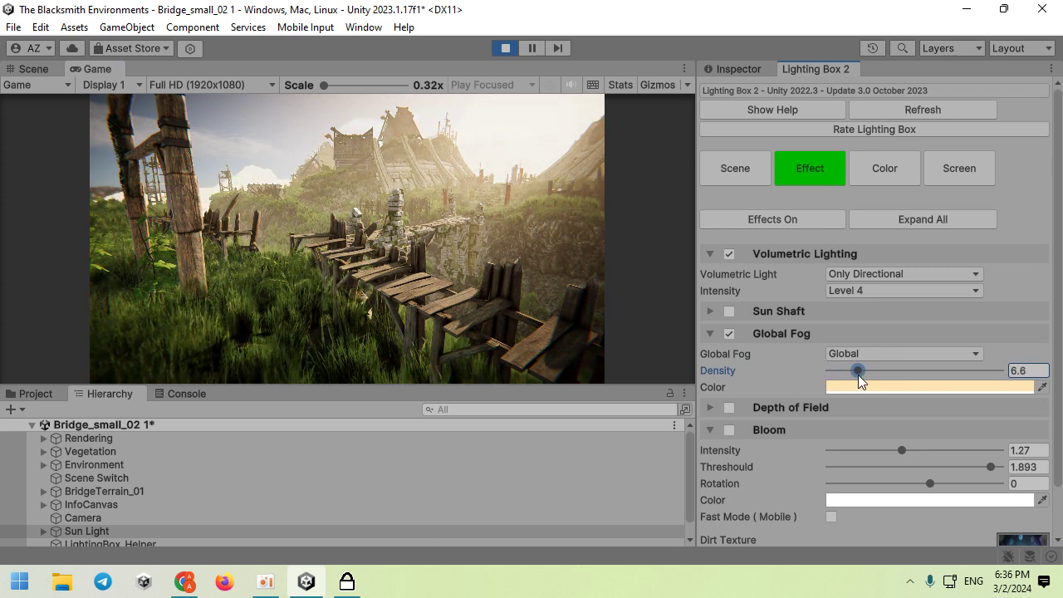
- In Color Grading, set the overall exposure to 0.37, contrast to 0.638 and gamma to 0.938
left_click(866, 182)
scroll(765, 401, "down", 1)
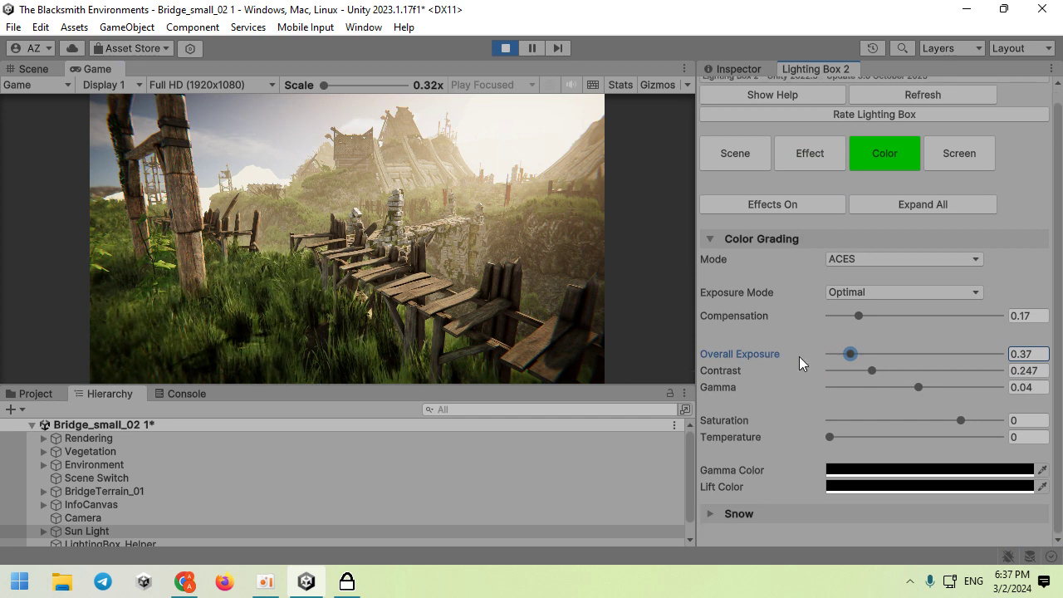
left_click_drag(869, 369, 994, 399)
left_click_drag(914, 371, 978, 373)
left_click(515, 298)
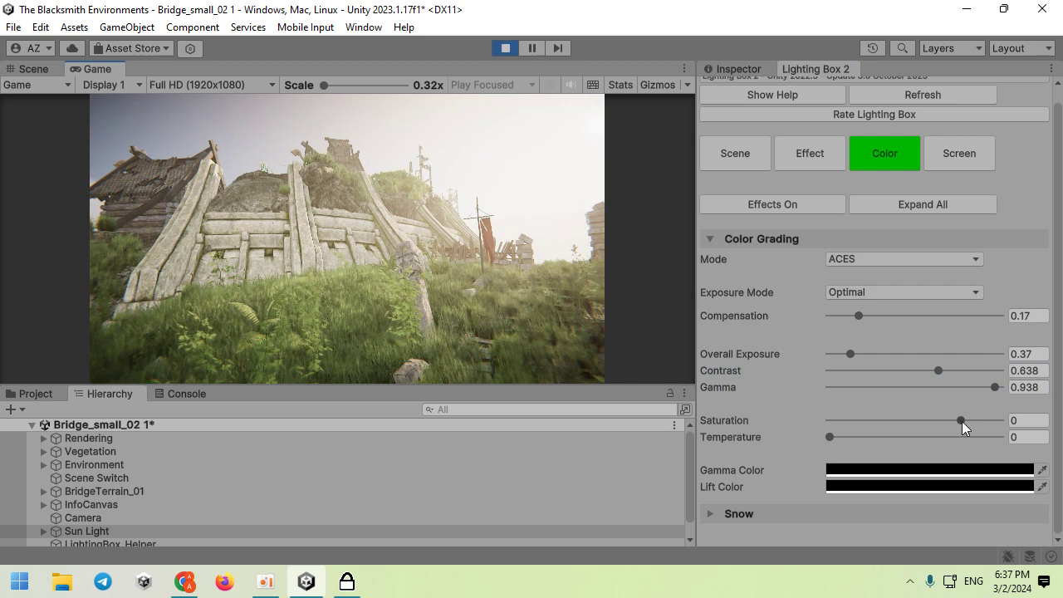
- Try the color grading Saturation, keep it at 0, and lower the gamma to 0.346
left_click_drag(962, 422, 956, 428)
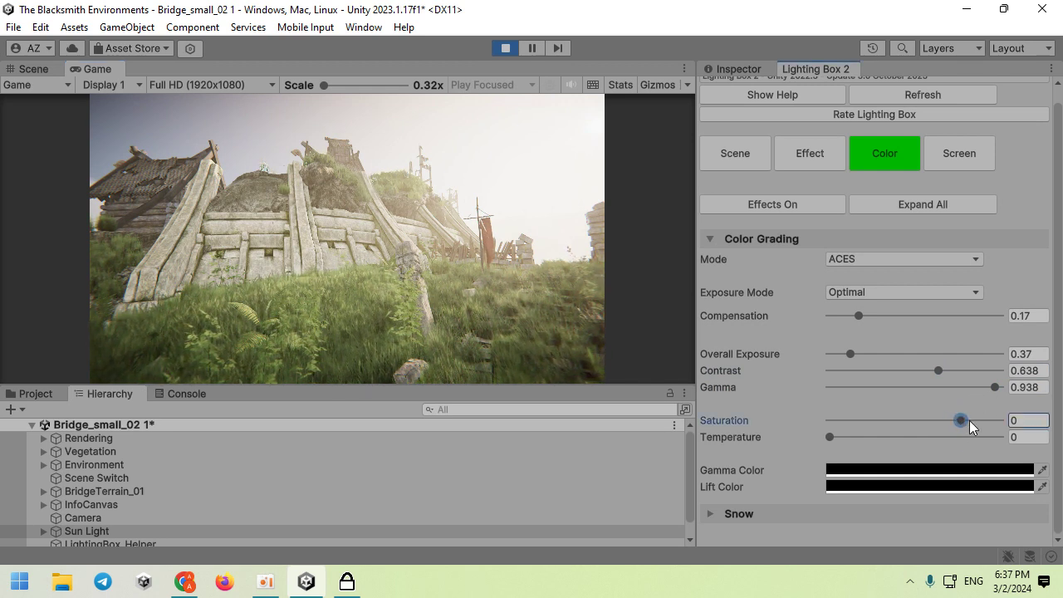
left_click_drag(980, 390, 938, 391)
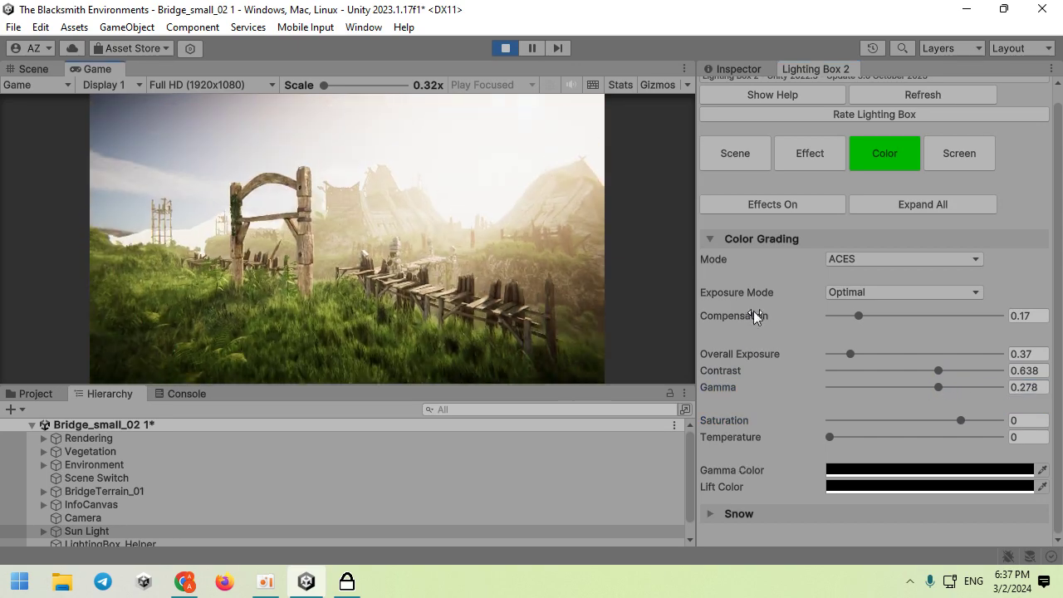
mouse_move(936, 388)
left_mouse_down()
mouse_move(992, 389)
mouse_move(924, 404)
mouse_move(944, 404)
left_mouse_up()
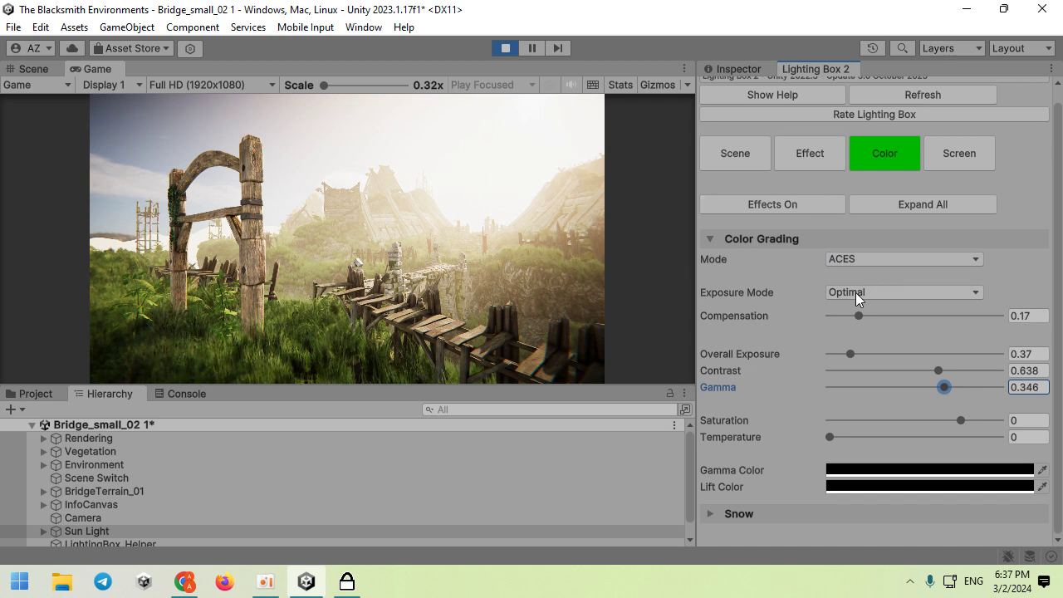
- Try a blue Lift Color, 0025FF, in Color Grading and return it to black
left_click(878, 487)
left_click_drag(914, 321, 1003, 250)
left_click_drag(927, 229, 891, 388)
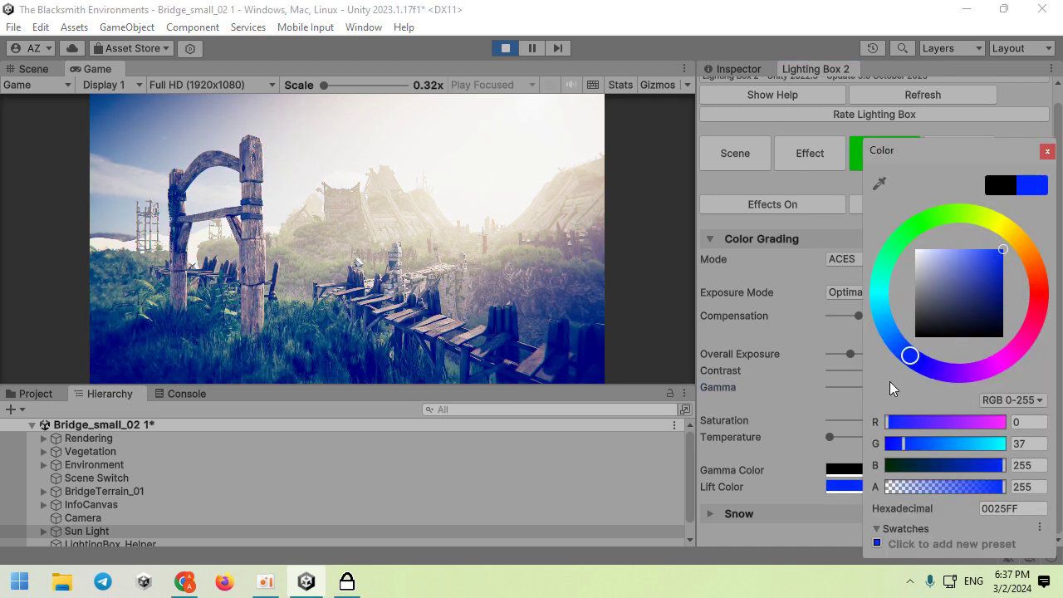
left_click_drag(930, 237, 922, 236)
left_click_drag(939, 293, 908, 382)
left_click(902, 351)
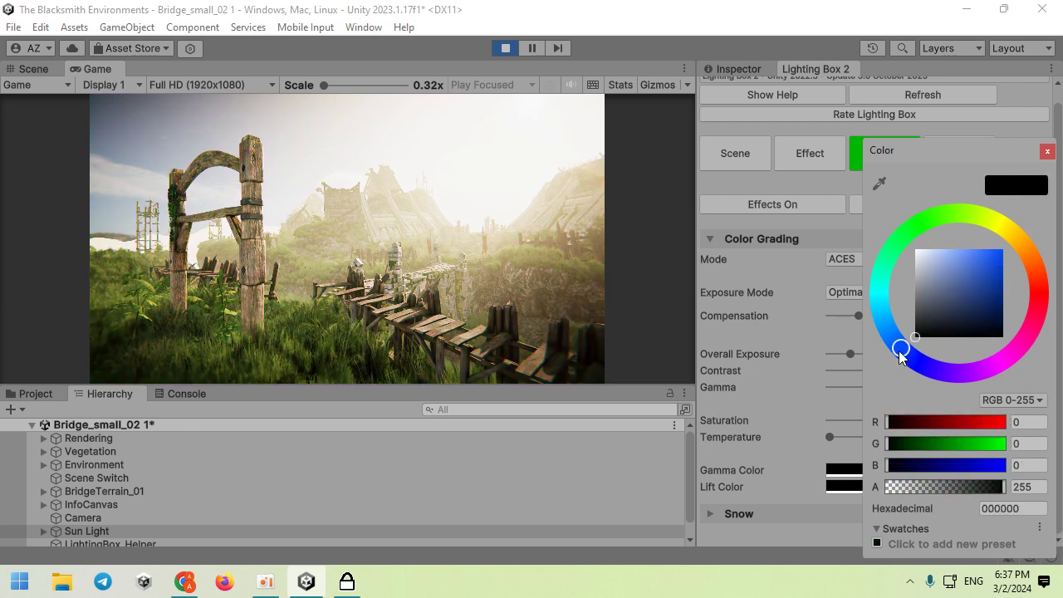
- Try red FF4545, neutral gray 5C5E5C and a dark purple as the Color Grading Lift Color
left_click(847, 487)
left_click(972, 251)
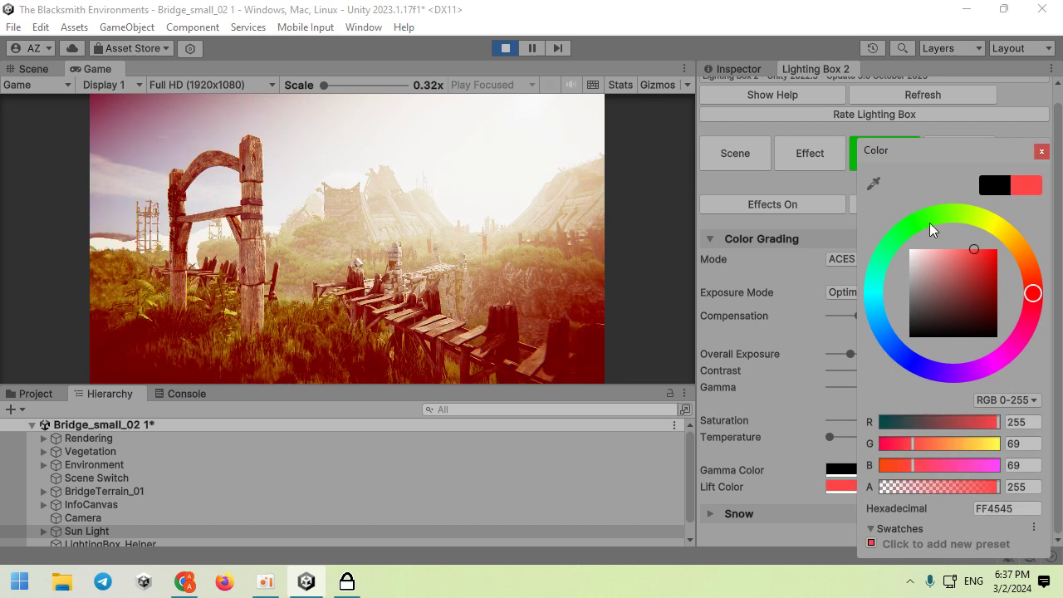
left_click_drag(1036, 293, 909, 226)
mouse_move(912, 316)
left_mouse_down()
mouse_move(931, 323)
mouse_move(914, 312)
left_mouse_up()
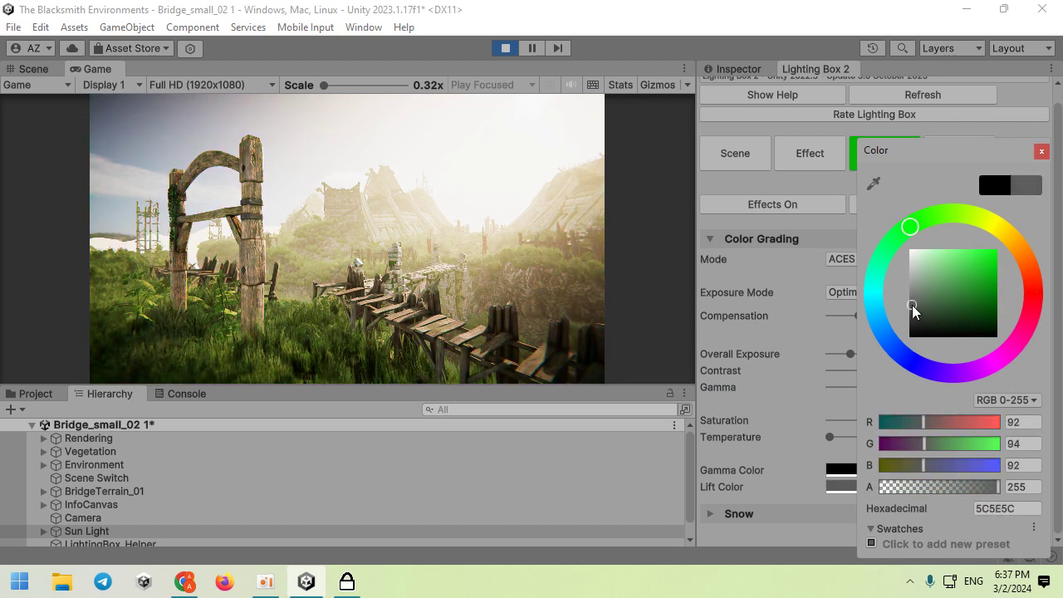
left_click(980, 283)
left_click_drag(1025, 314, 1013, 346)
left_click(937, 314)
left_click(973, 308)
left_click(340, 240)
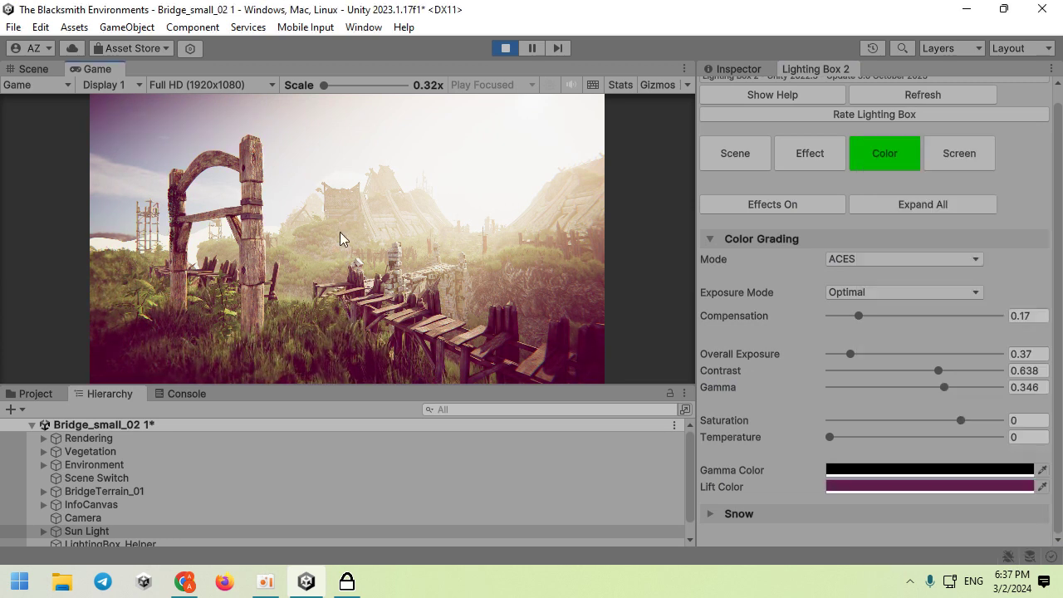
- Set both the Lift Color and the Gamma Color to white
left_click(914, 487)
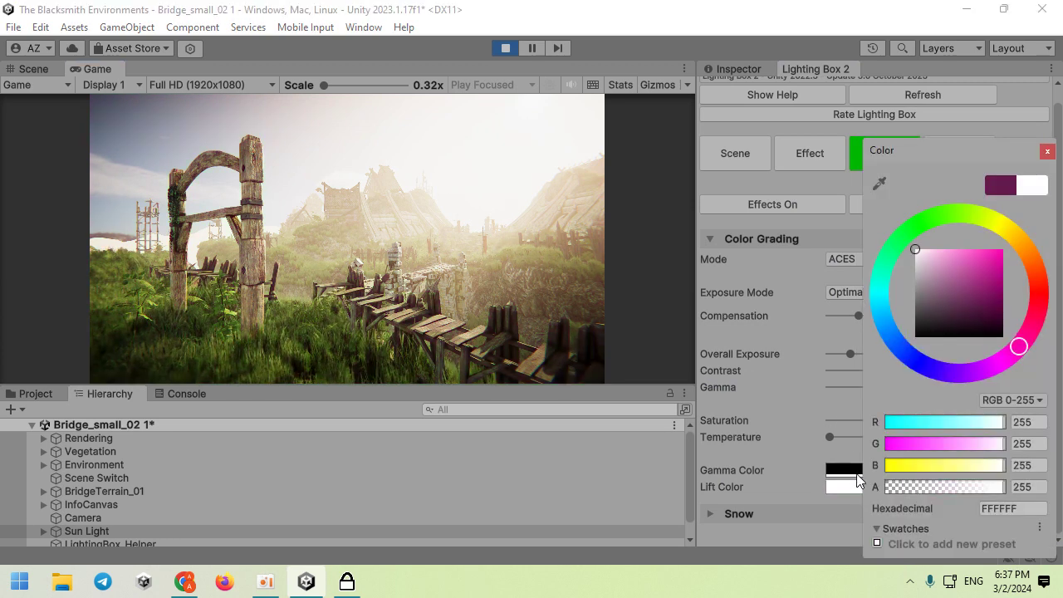
left_click(856, 471)
left_click(732, 353)
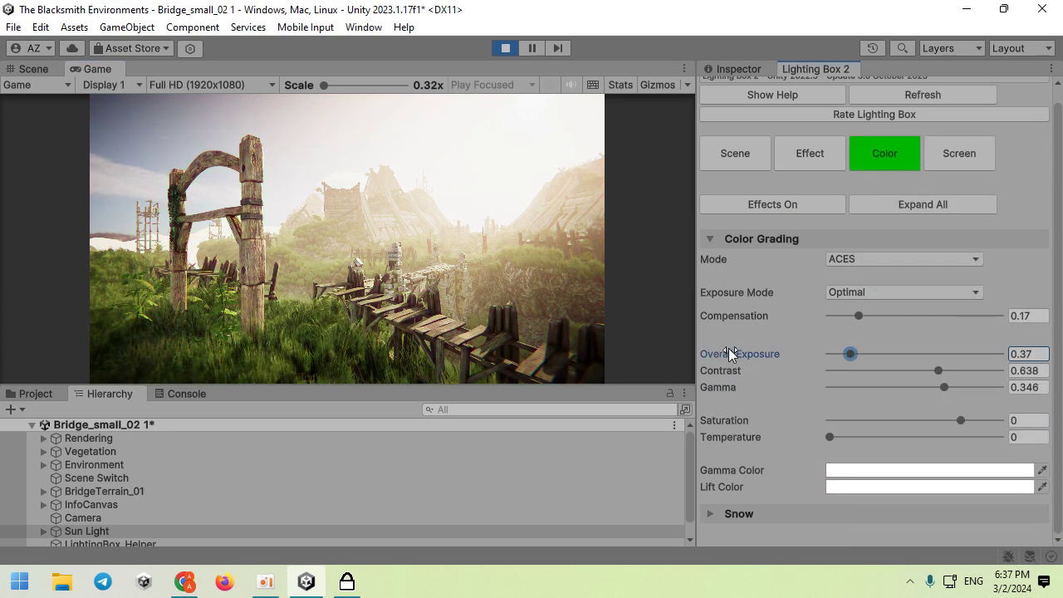
- Try other Overall Exposure values in Color Grading and return it to 0.37
left_click_drag(849, 355, 889, 358)
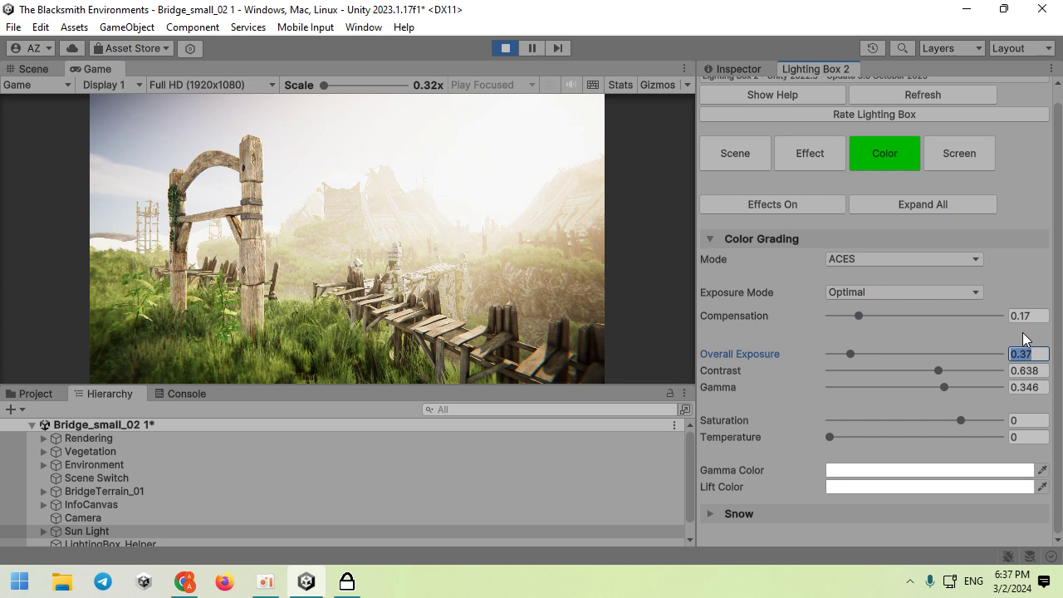
type("00.3")
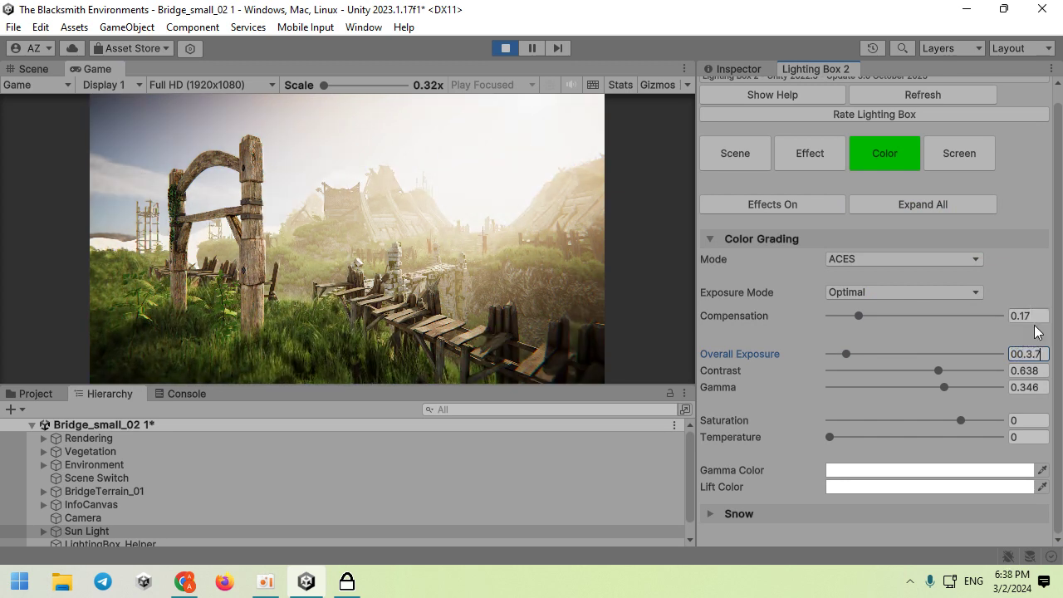
type("0.37")
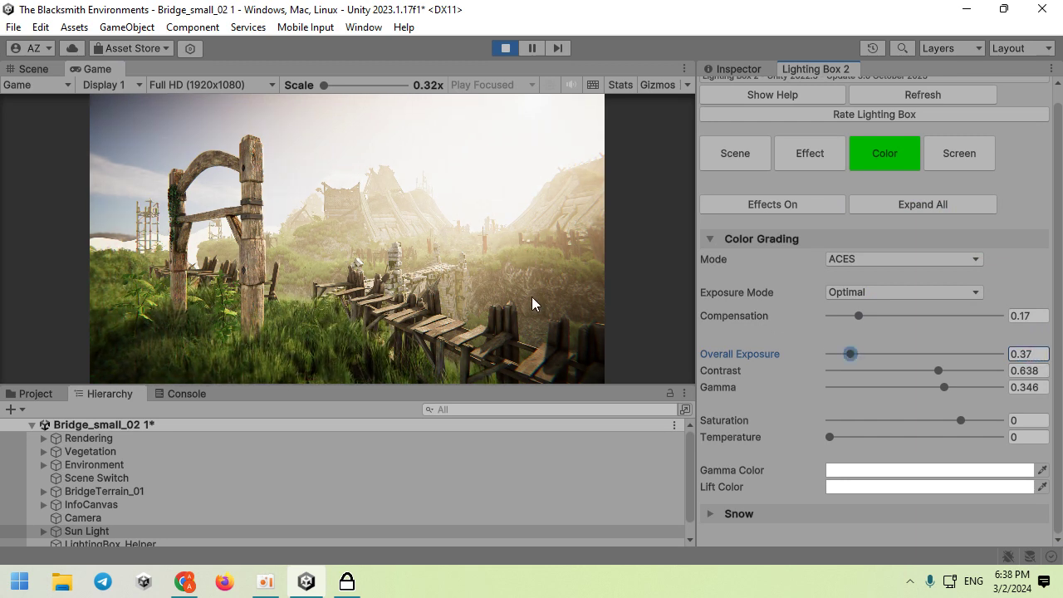
- In the Sun Light's Day Night Cycle script, set Geo Rotation to 360 and Time Slider to 55850, keeping Sun Intensity Multiplier at 0.85
left_click(731, 69)
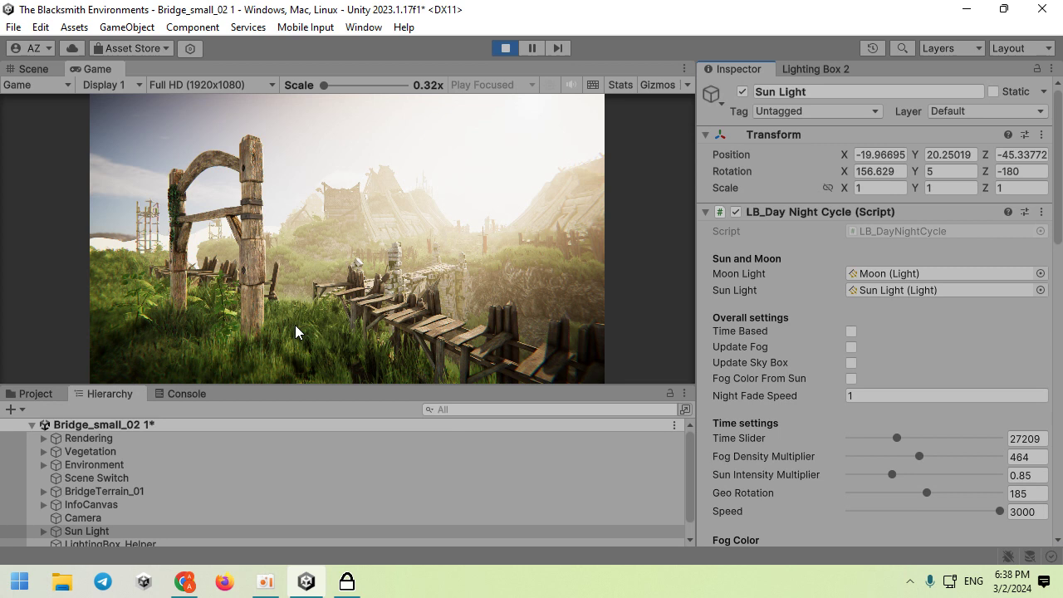
scroll(873, 345, "down", 3)
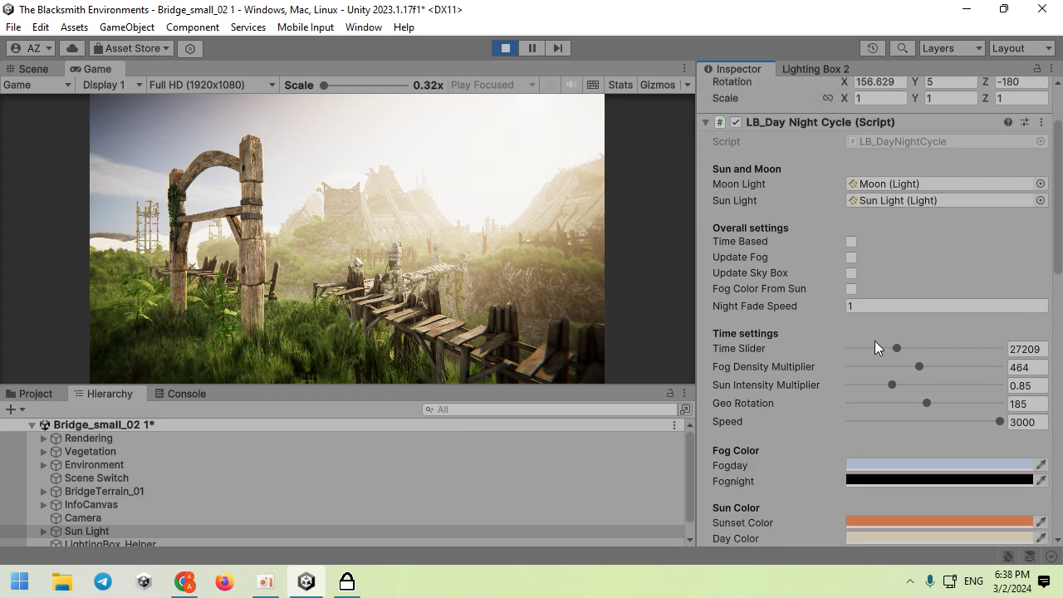
left_click_drag(921, 404, 1024, 396)
left_click_drag(897, 348, 949, 351)
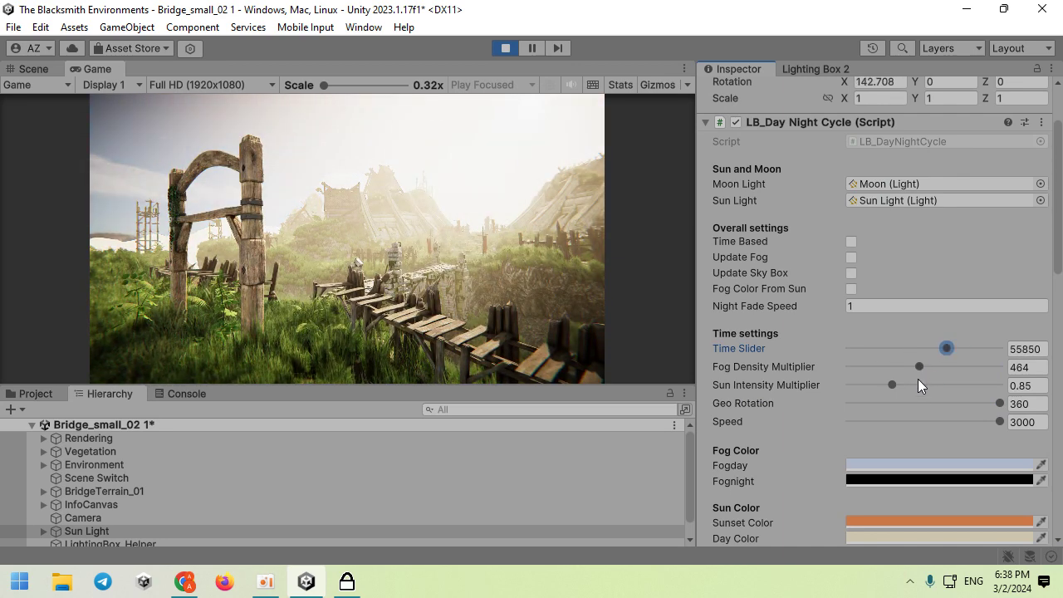
left_click_drag(975, 405, 894, 385)
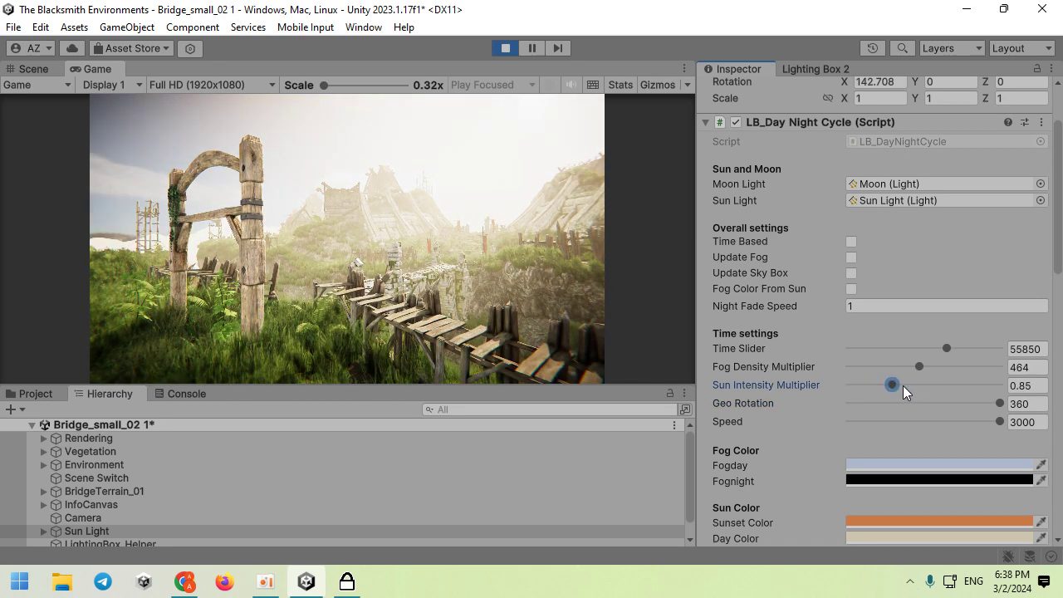
- Inspect the running scene in a maximized game view, and compare it with the Lighting Box effects off and on
double_click(92, 64)
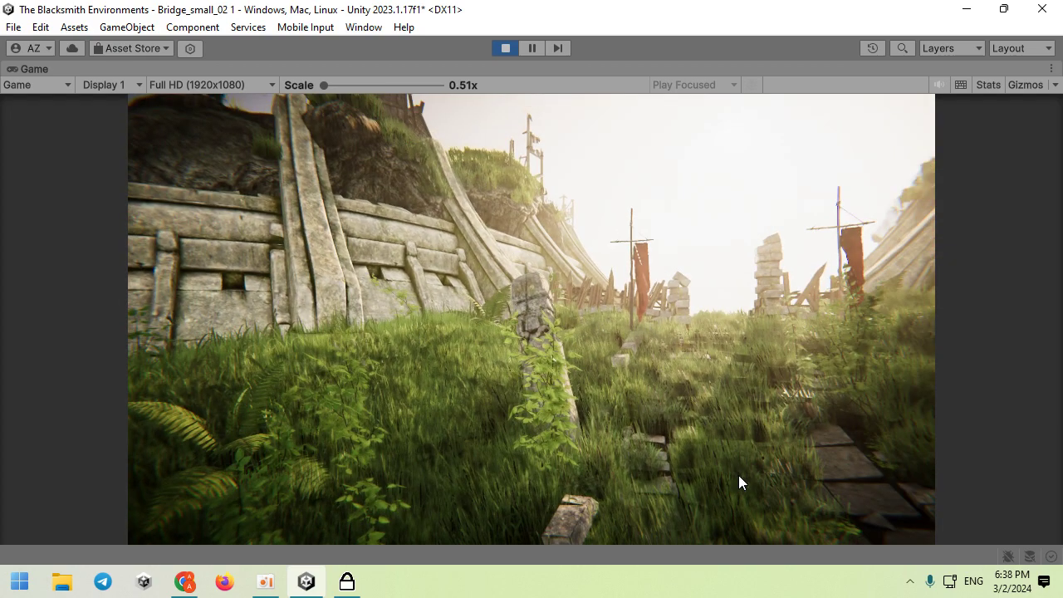
double_click(508, 72)
left_click(820, 69)
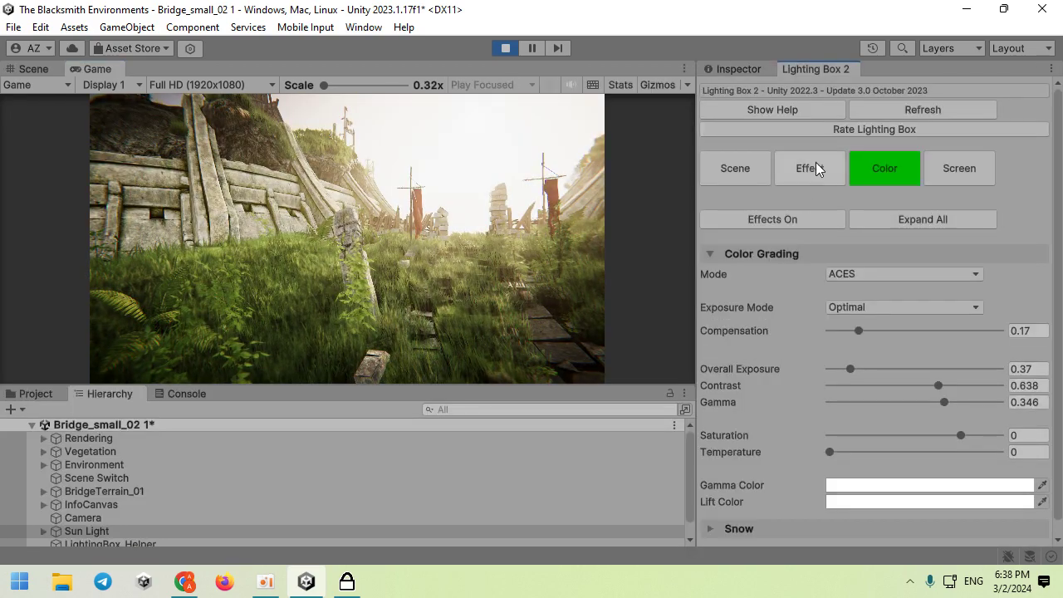
left_click(811, 166)
left_click(773, 220)
left_click(773, 221)
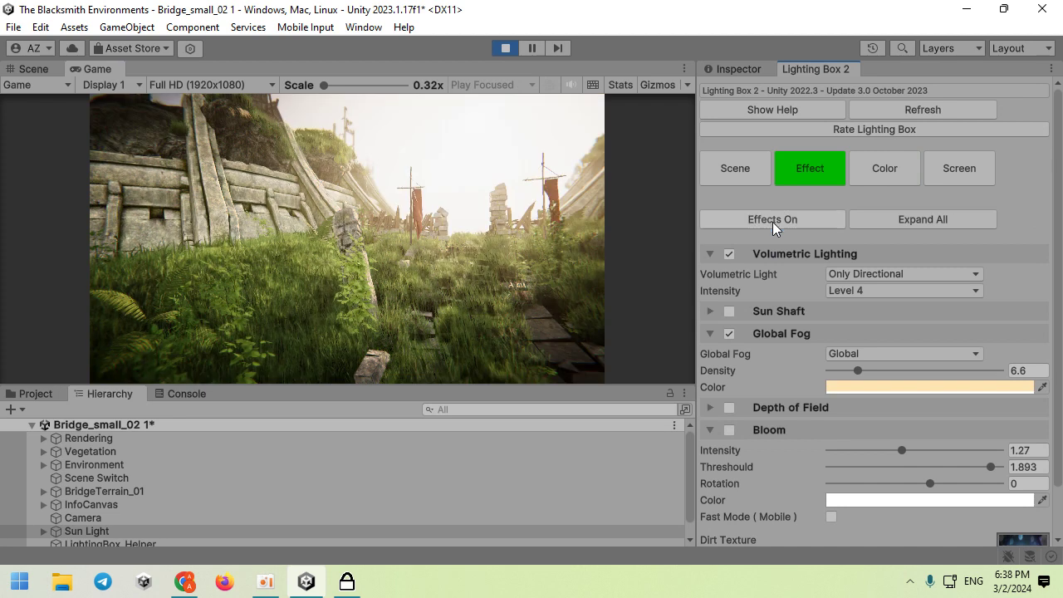
- Enable Depth of Field and set its focus distance to 4.4
left_click(730, 408)
scroll(781, 415, "down", 3)
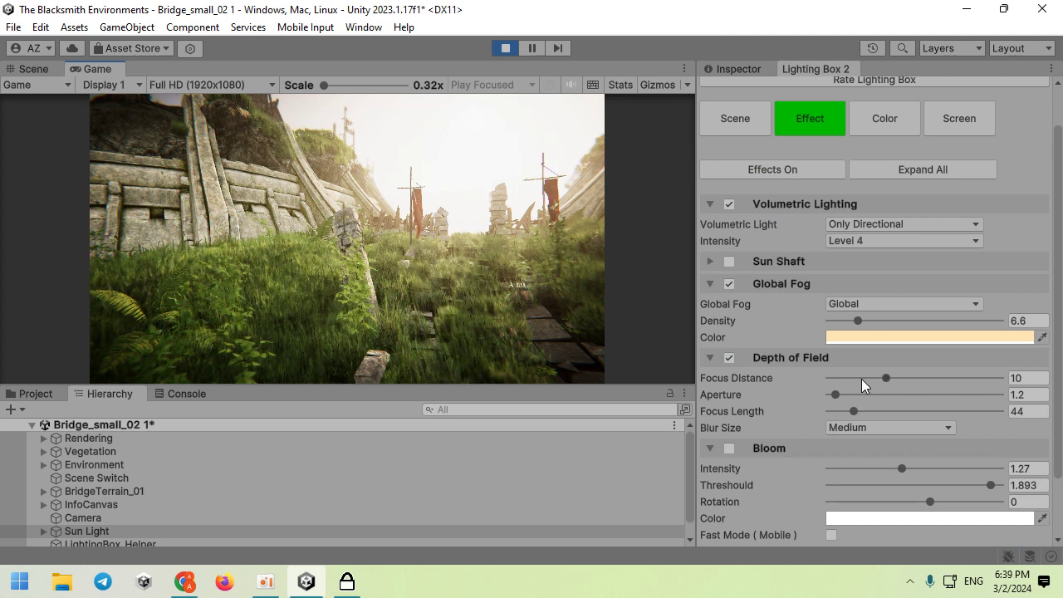
mouse_move(861, 378)
left_mouse_down()
mouse_move(818, 379)
mouse_move(855, 378)
left_mouse_up()
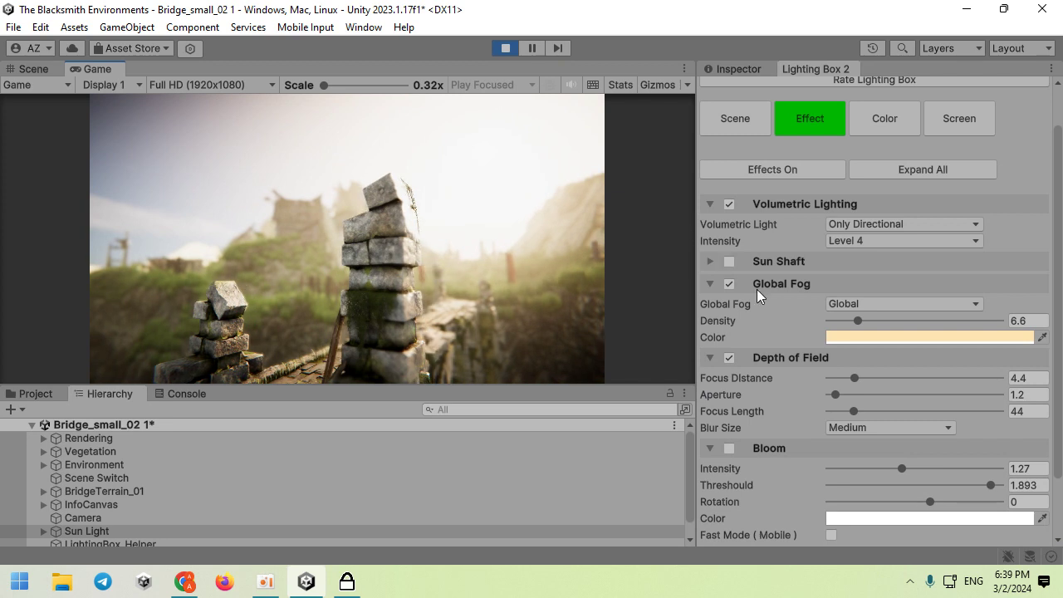
- Try Depth of Field aperture 0.1 and focus length 1, restore 1.2 and 44, and set the focus distance to 6.7
left_click_drag(847, 378, 827, 396)
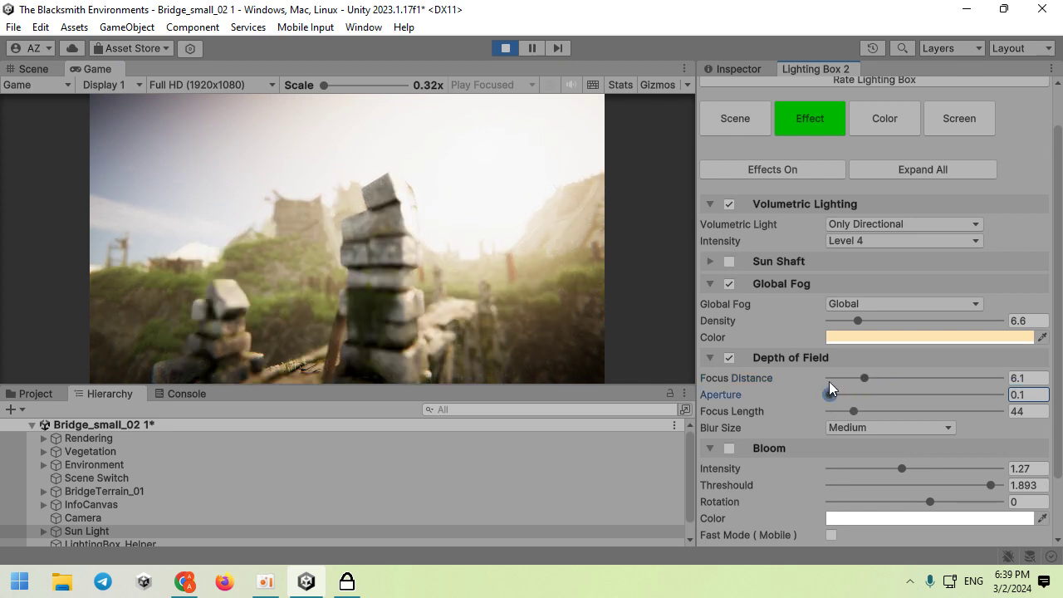
left_click(859, 411)
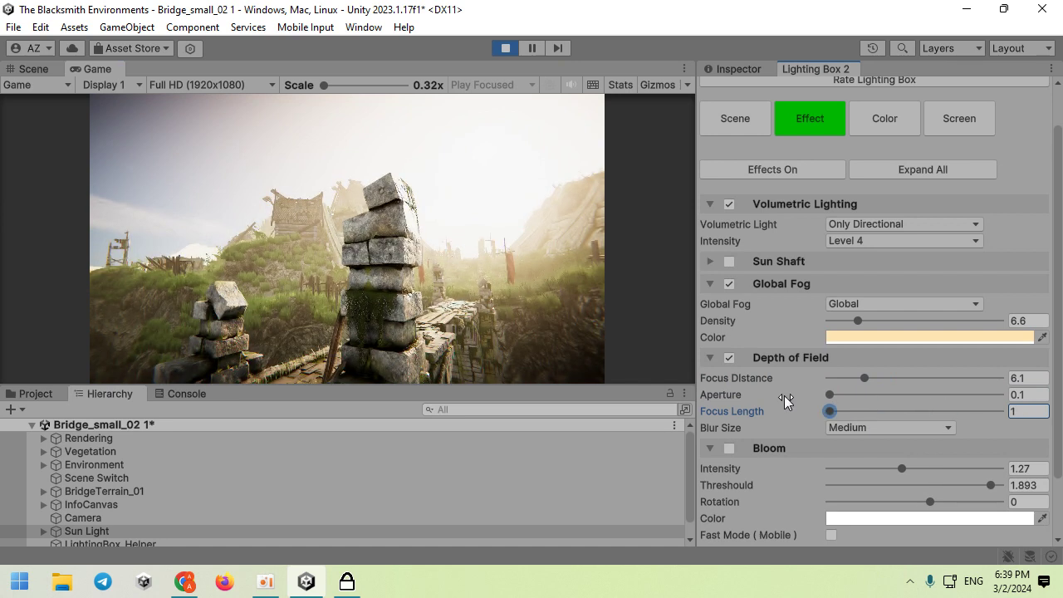
left_click_drag(819, 395, 870, 378)
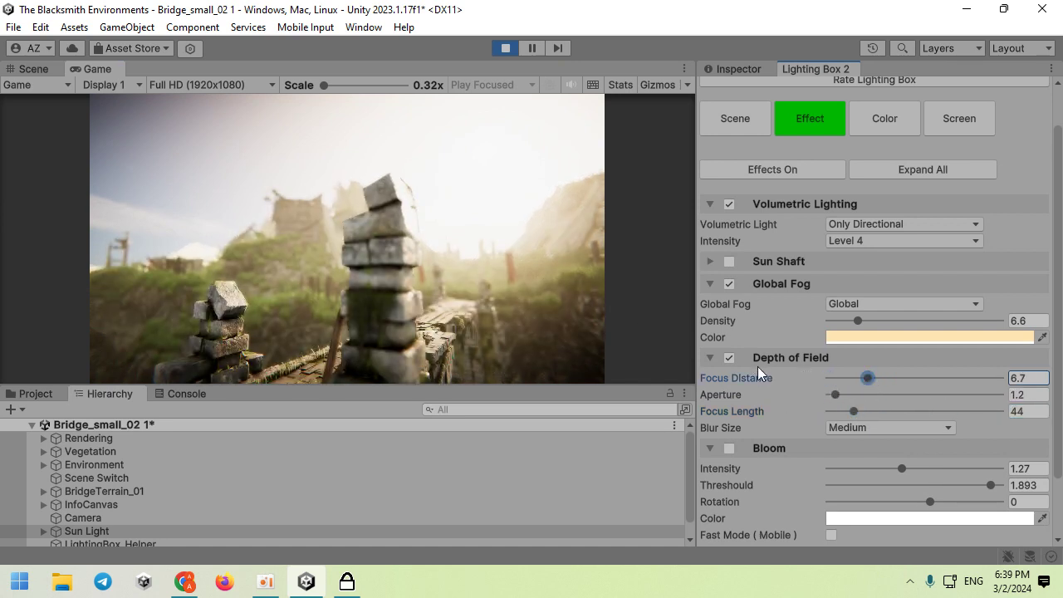
- Compare the grassy ruins view with all Lighting Box effects switched off and on again
left_click(529, 278)
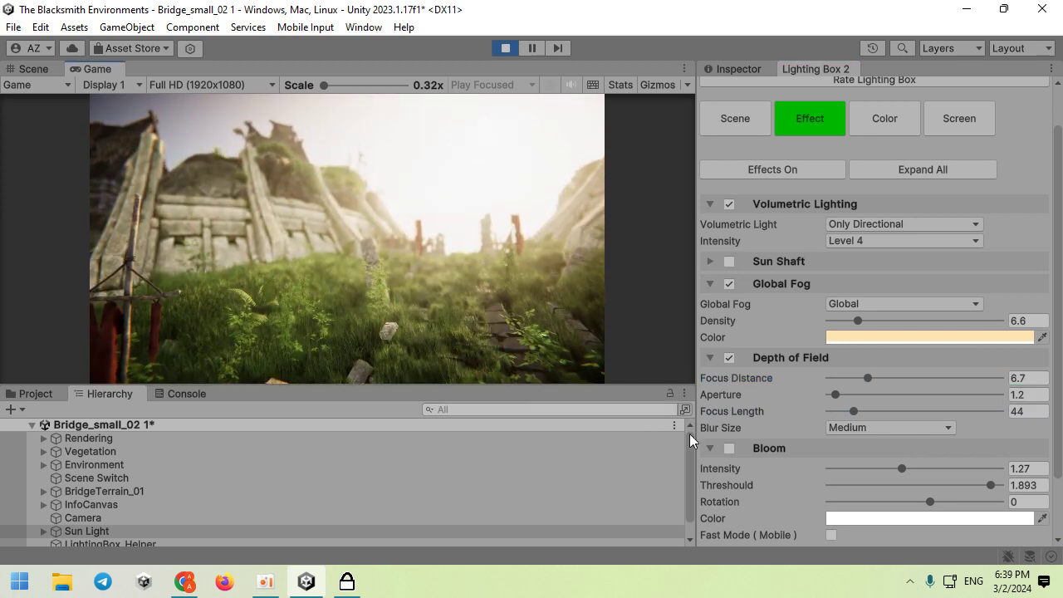
left_click(795, 171)
left_click(793, 172)
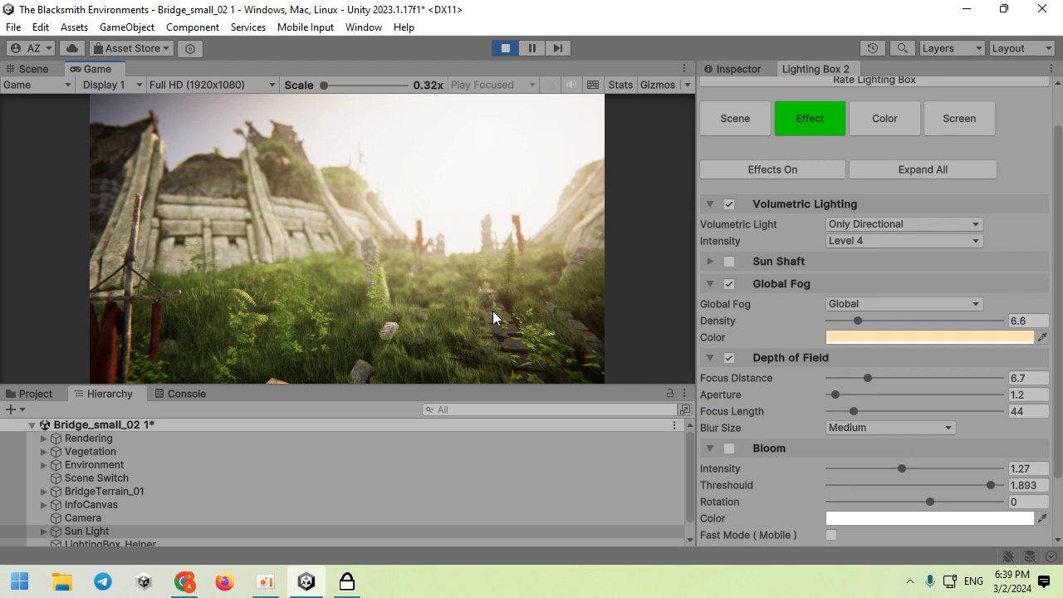